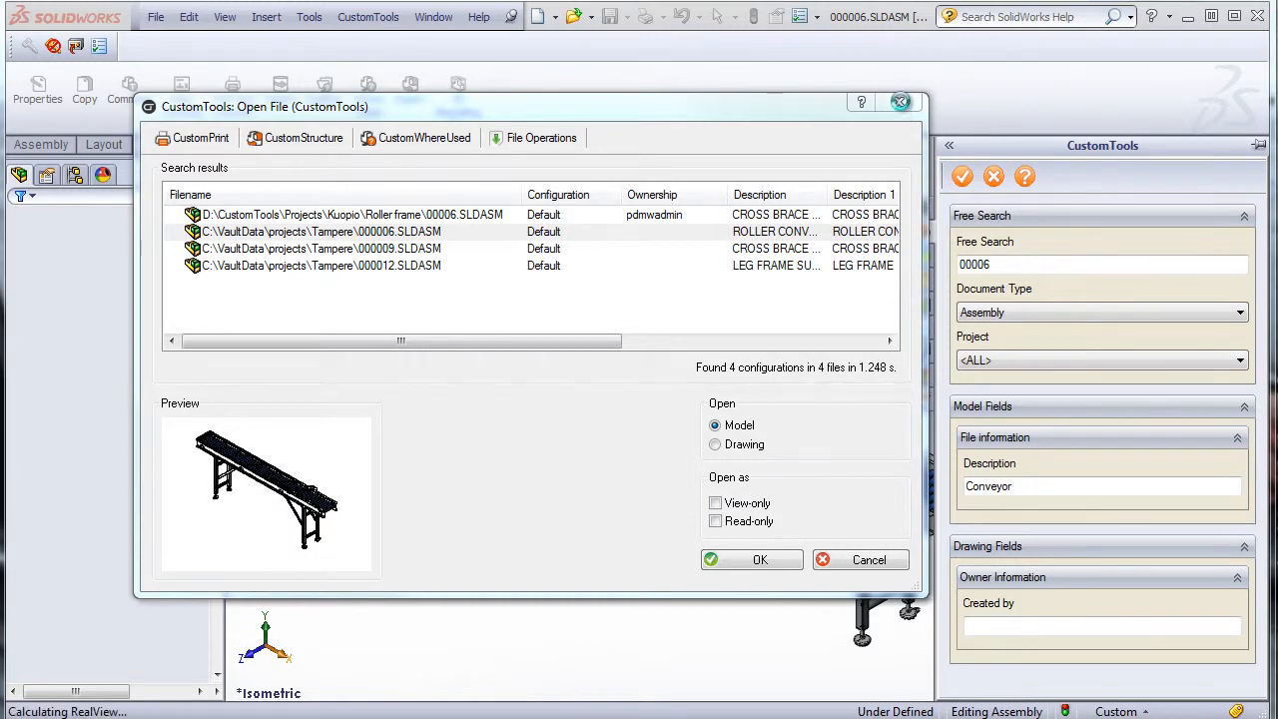
# Step: Dismiss the file search results and display the Item section of part 000004's custom properties
pyautogui.click(900, 100)
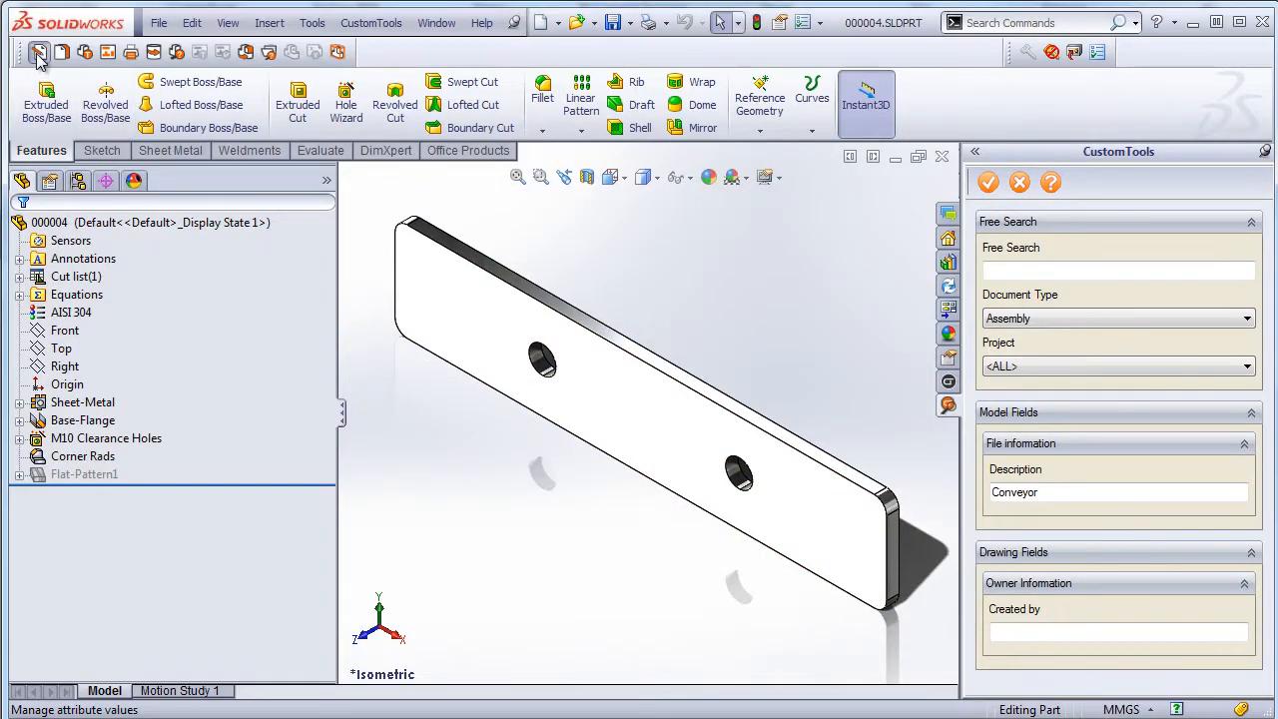
pyautogui.click(39, 52)
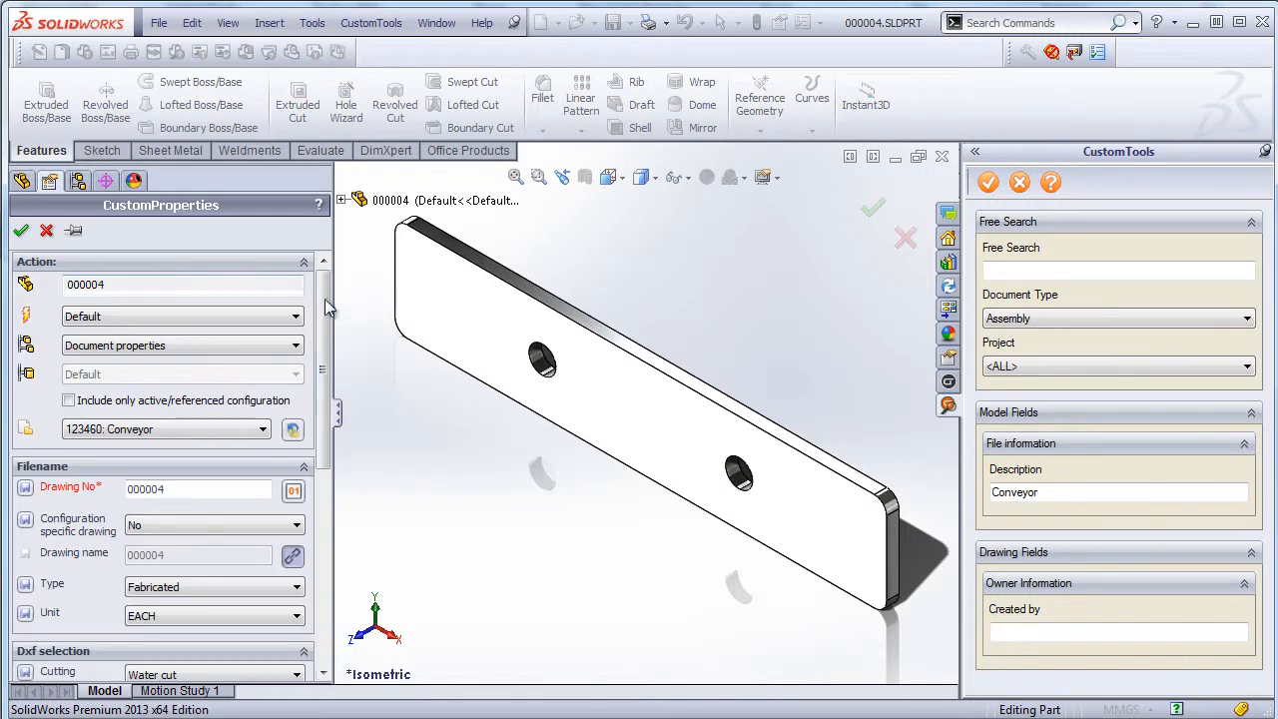
pyautogui.moveTo(329, 307); pyautogui.dragTo(359, 479)
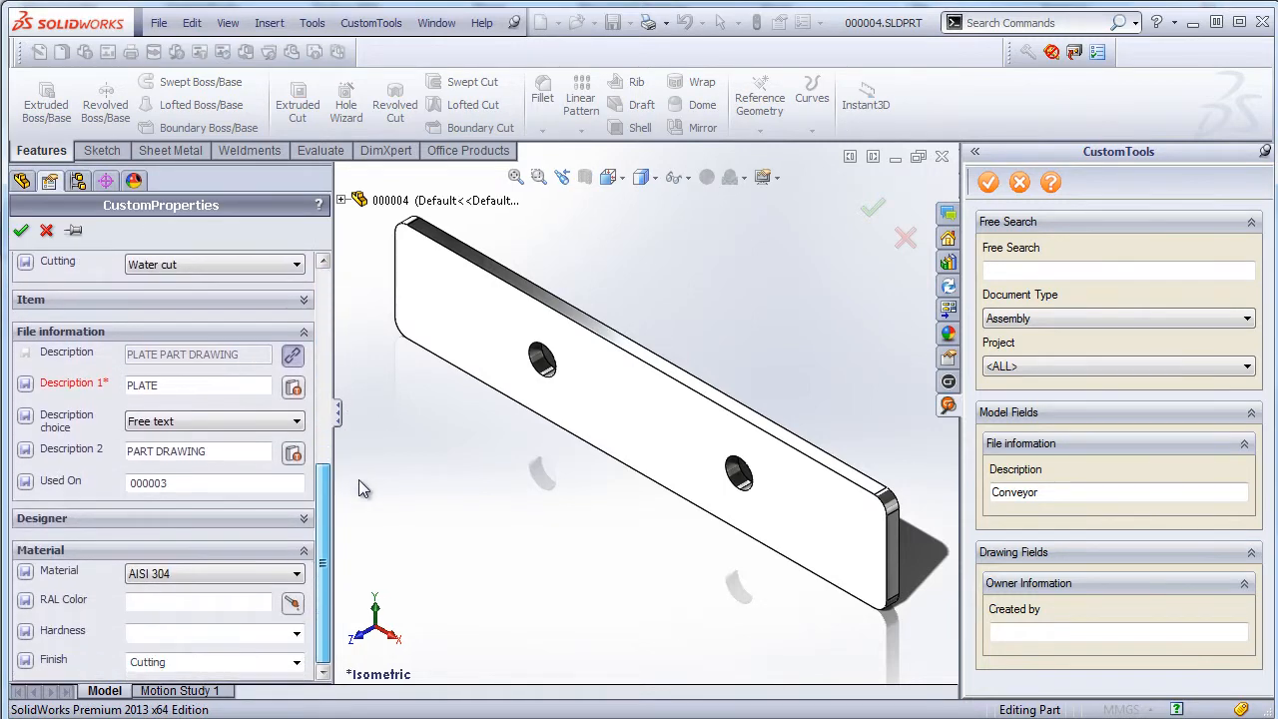
pyautogui.click(304, 296)
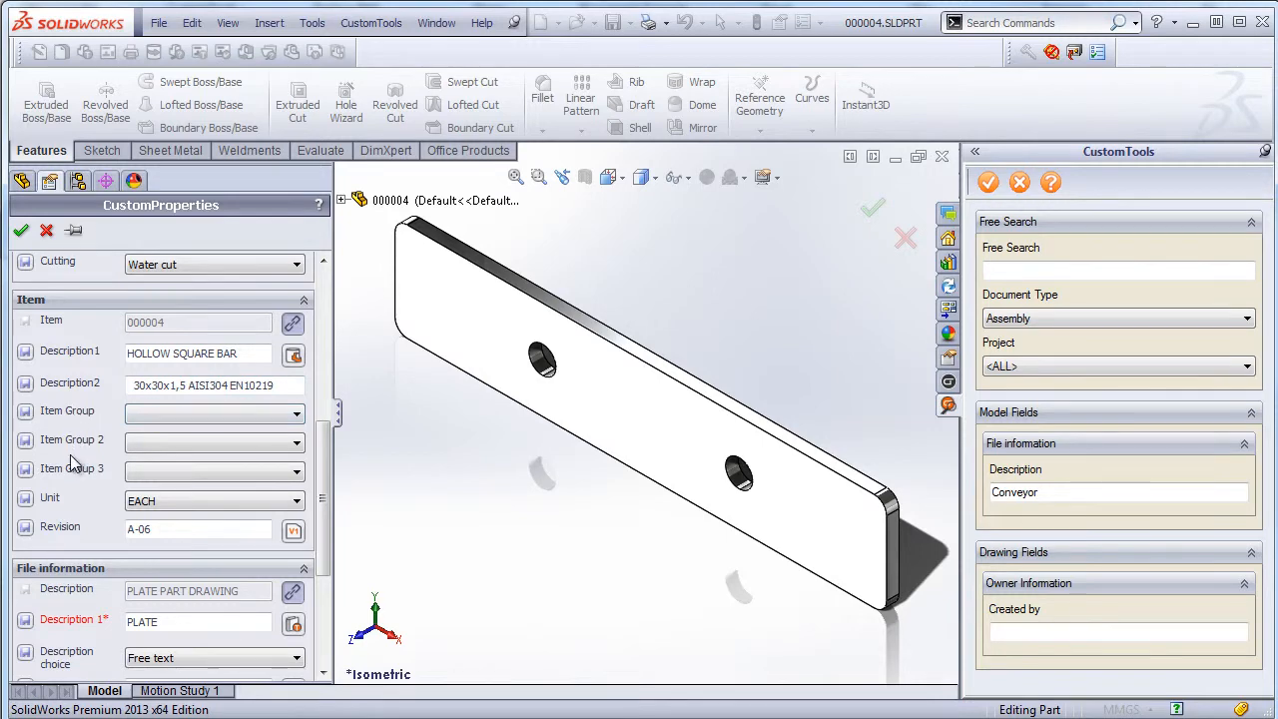
# Step: Set the part's Item Group to CONTROL SYSTEMS and Item Group 2 to COMPONENT/ADAPTER
pyautogui.click(270, 418)
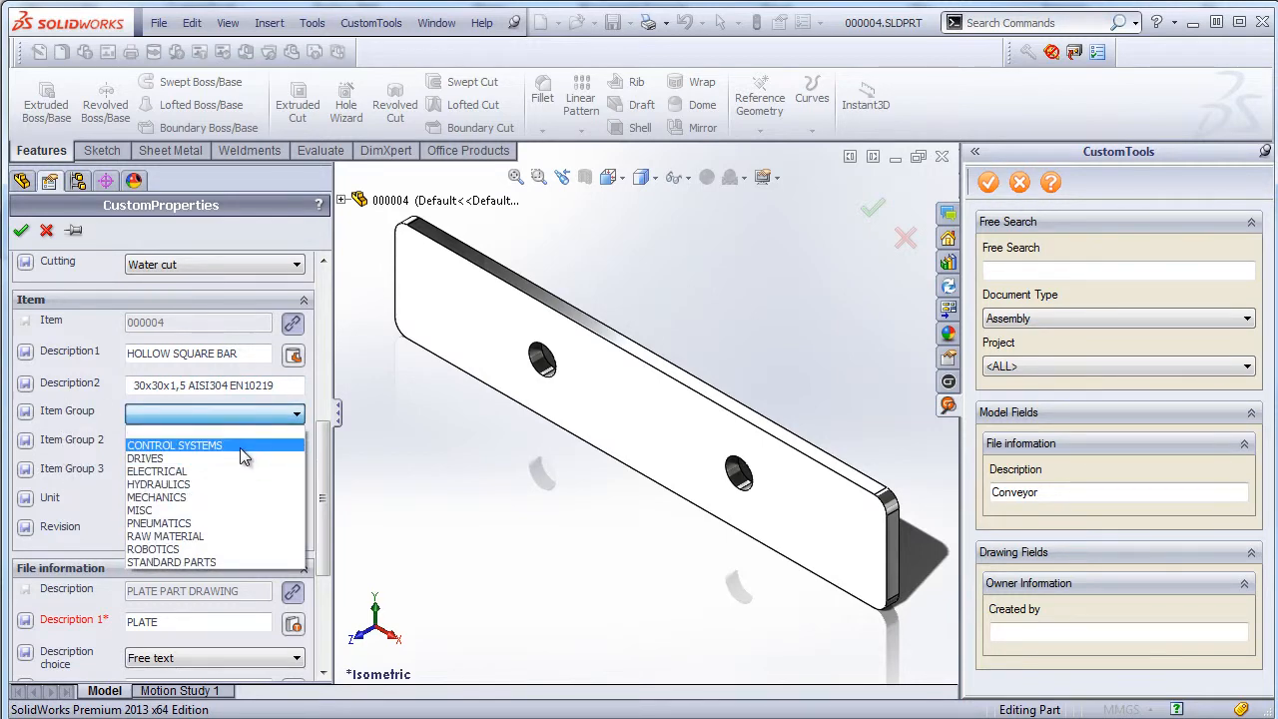
pyautogui.click(239, 446)
pyautogui.click(239, 445)
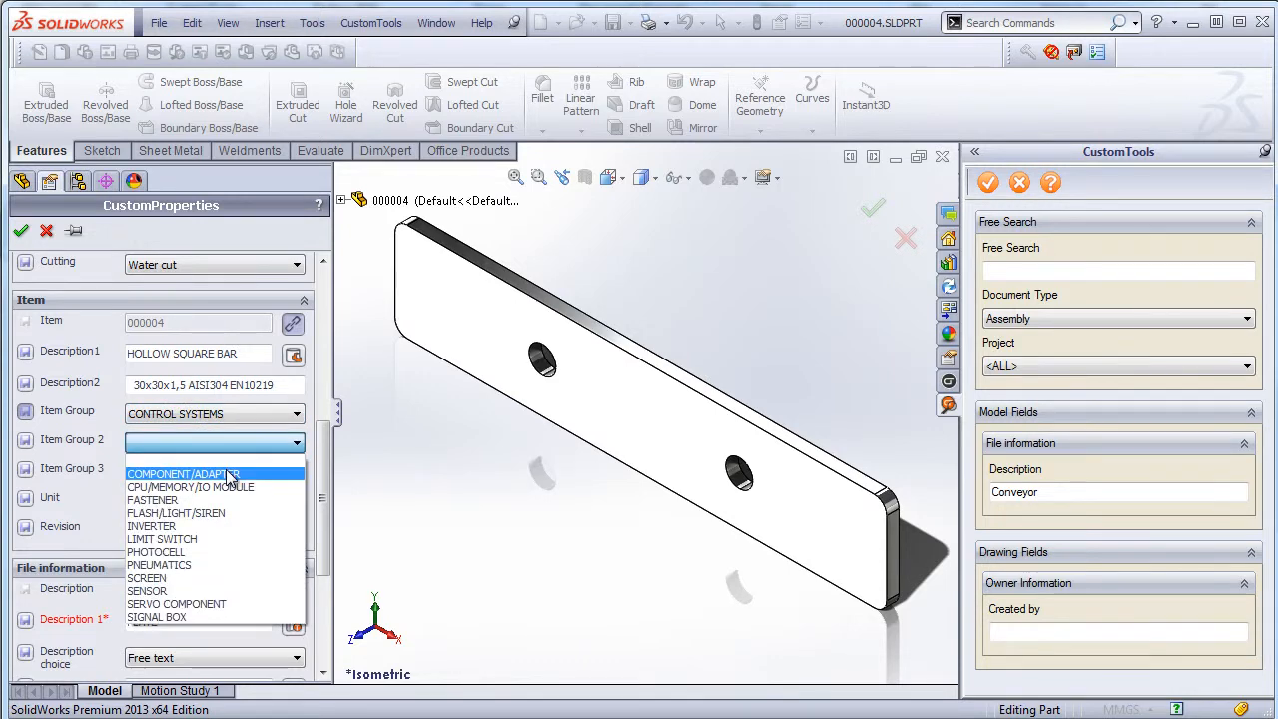
pyautogui.click(228, 476)
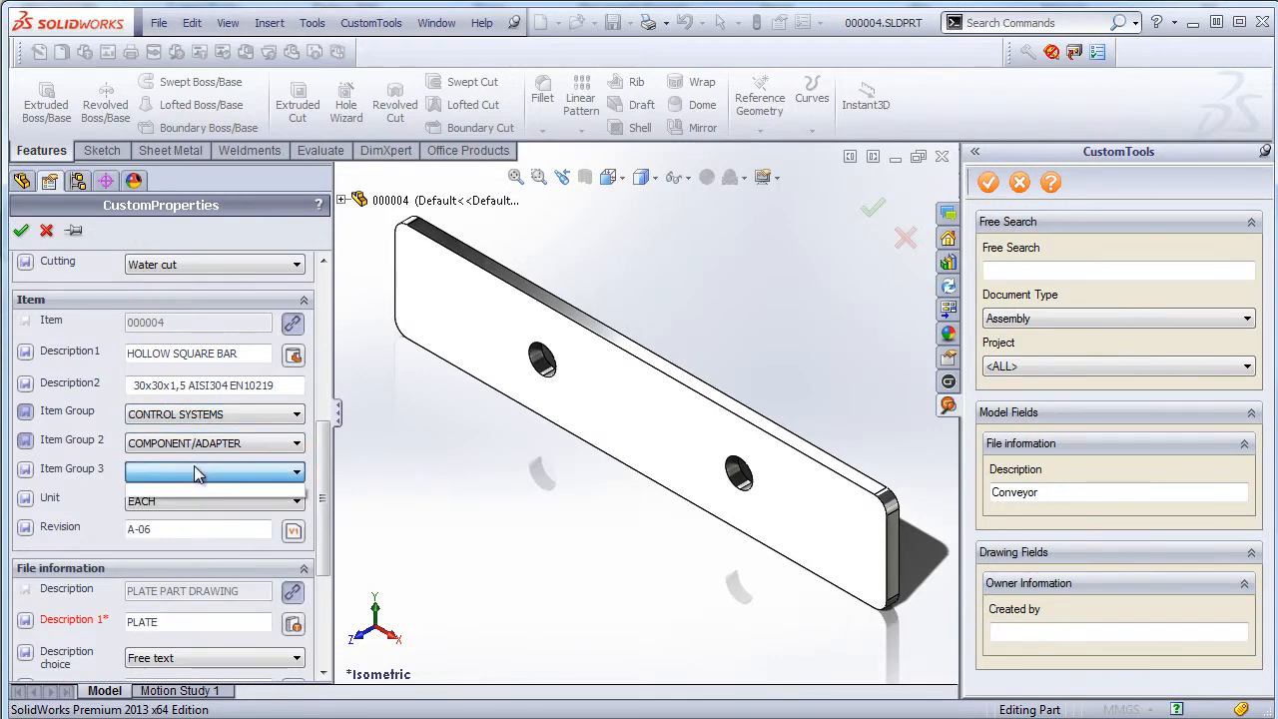
# Step: Change the Item Group to STANDARD PARTS and Item Group 2 to CONVEYOR, checking the choices offered for Item Group 3
pyautogui.click(199, 420)
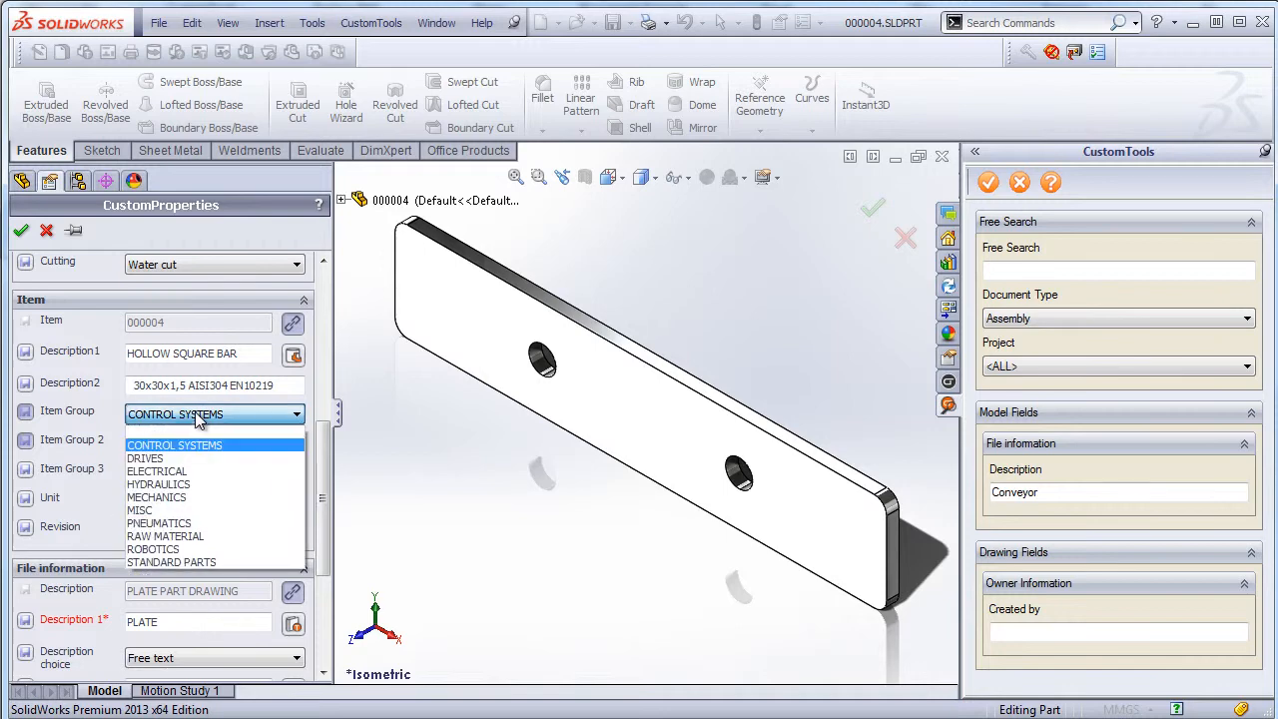
pyautogui.click(189, 562)
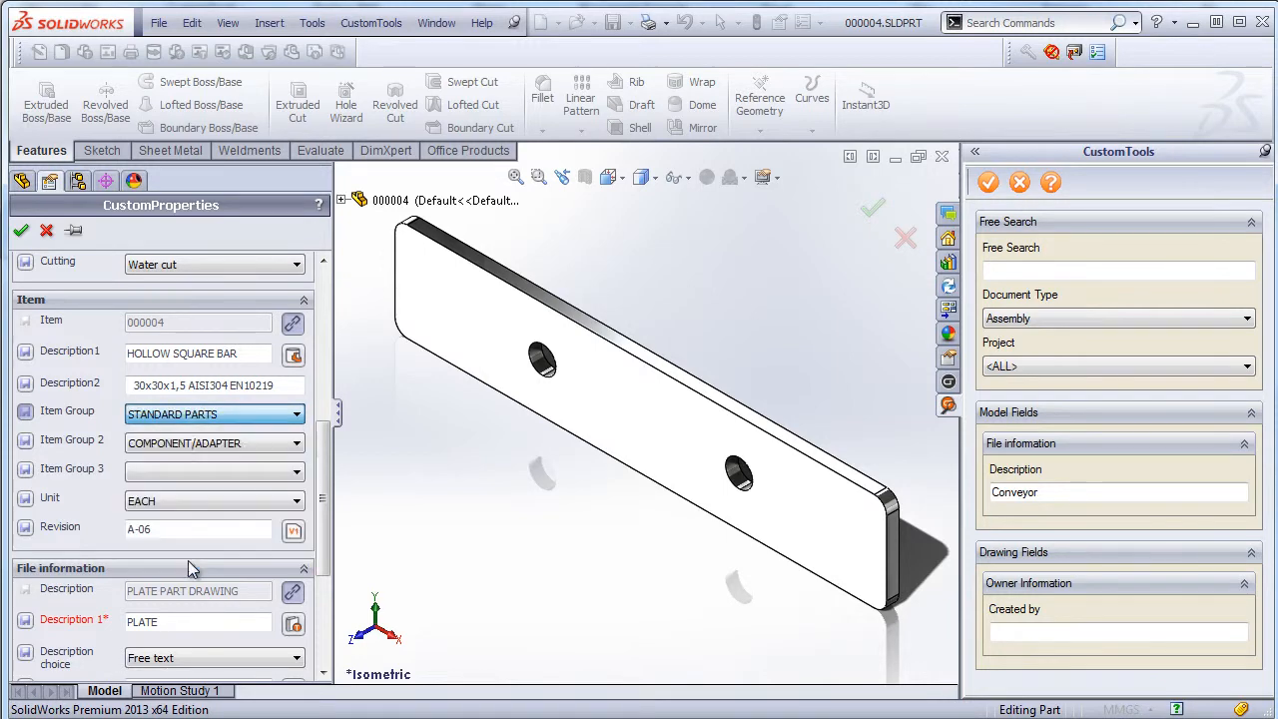
pyautogui.click(172, 444)
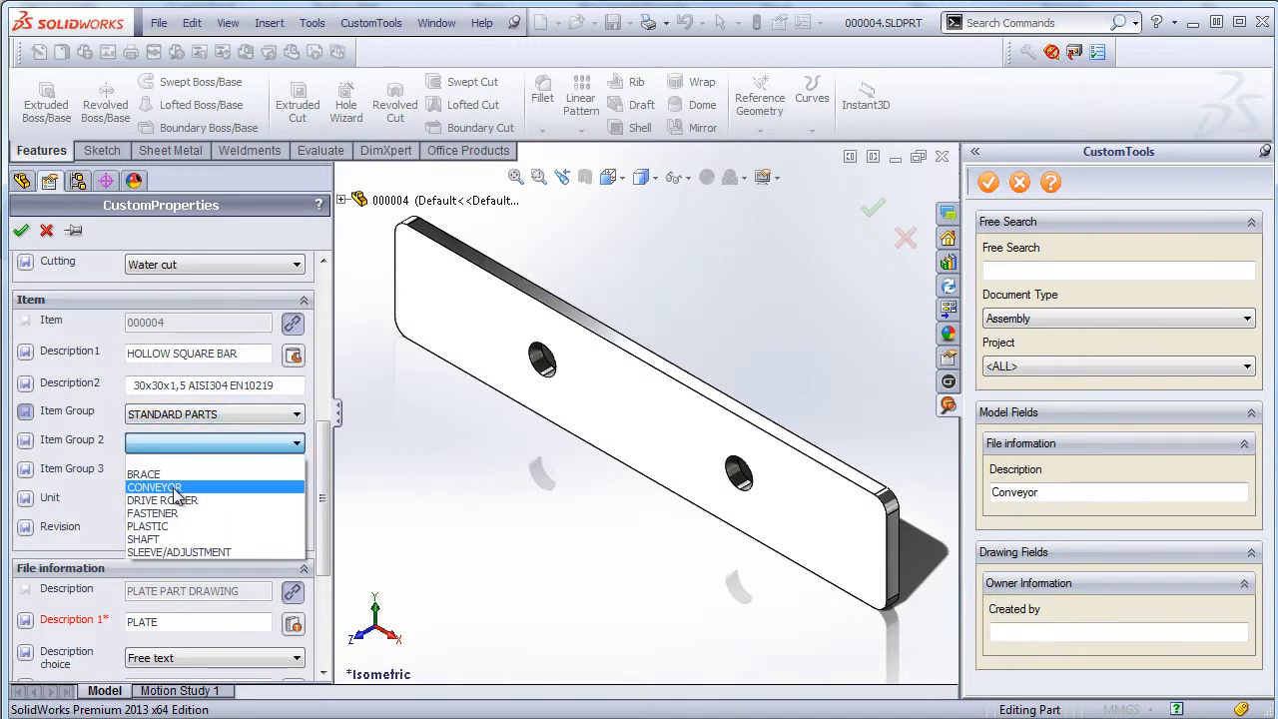
pyautogui.click(171, 479)
pyautogui.click(167, 471)
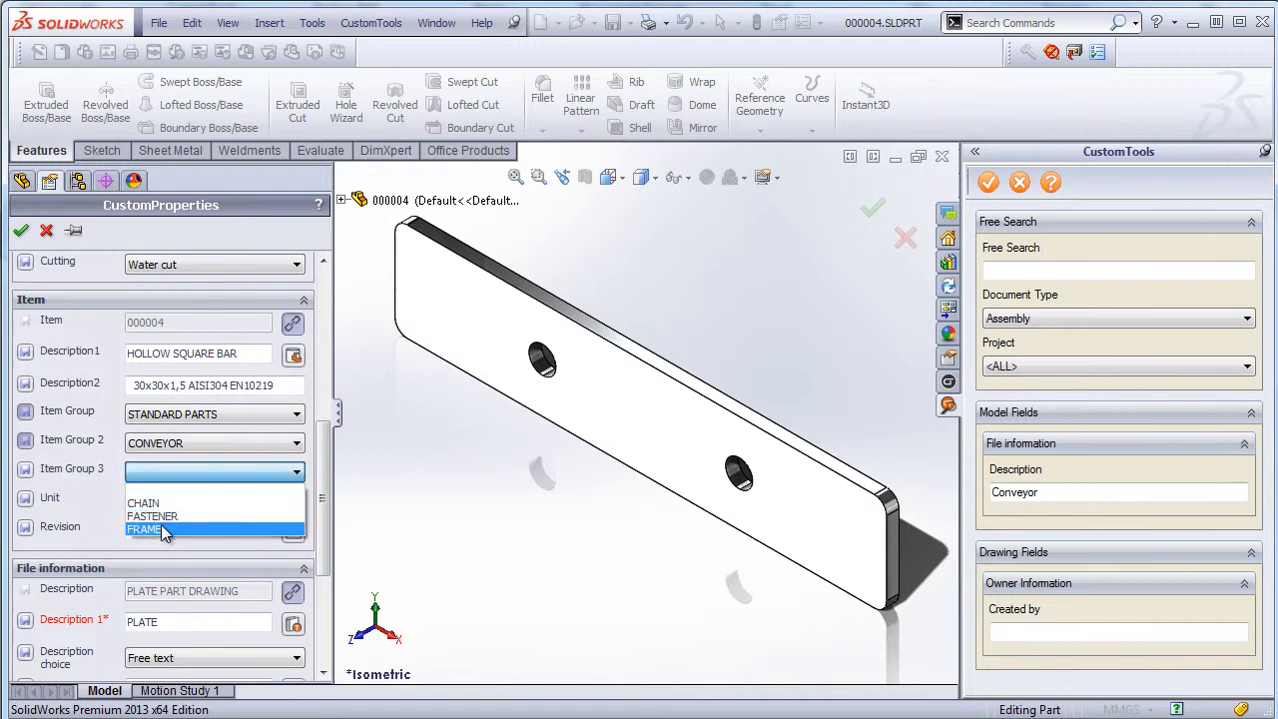
pyautogui.click(167, 469)
# Step: Change Item Group 2 to DRIVE ROLLER, set Item Group 3 to ROLLER and apply the part's properties
pyautogui.click(165, 447)
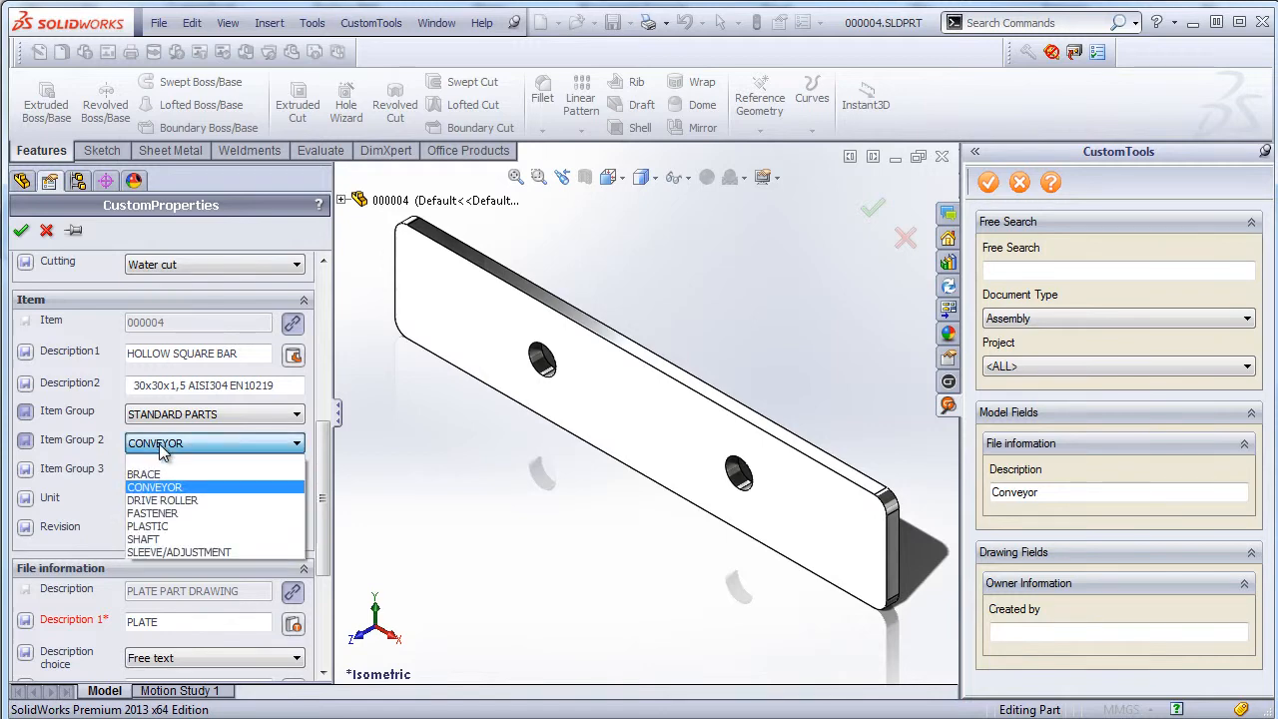
pyautogui.click(162, 500)
pyautogui.click(161, 472)
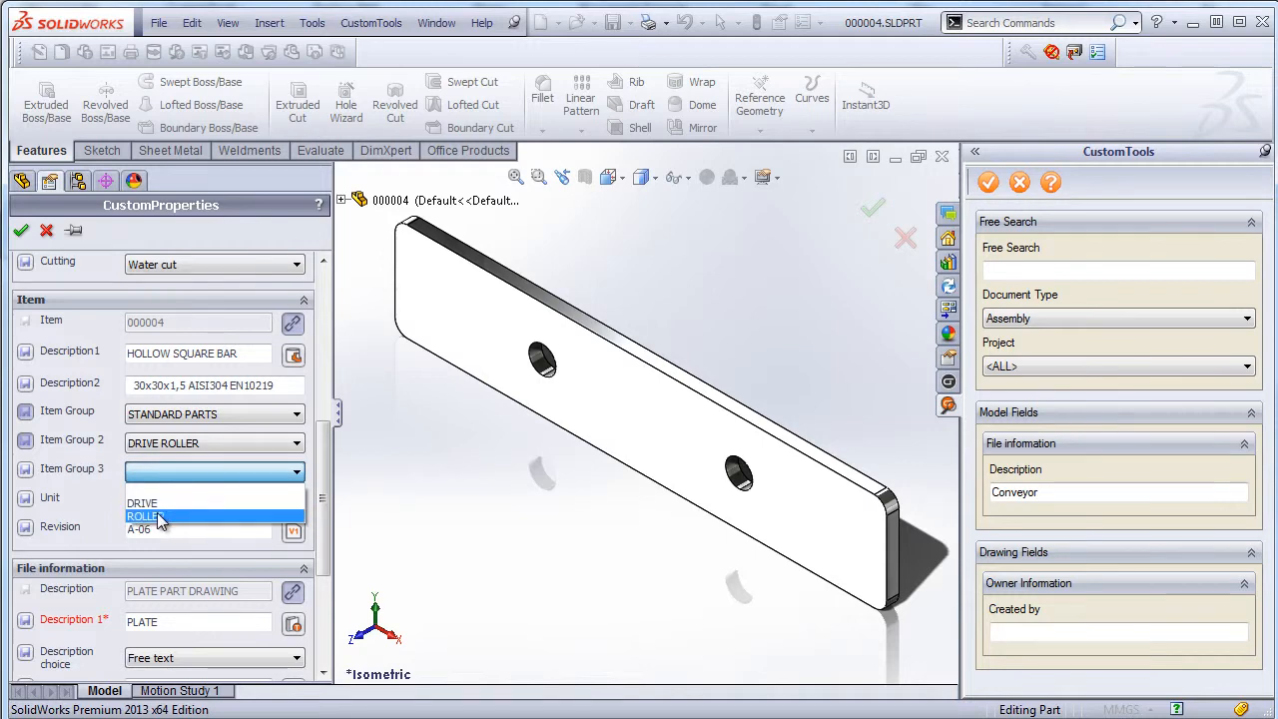
pyautogui.click(159, 517)
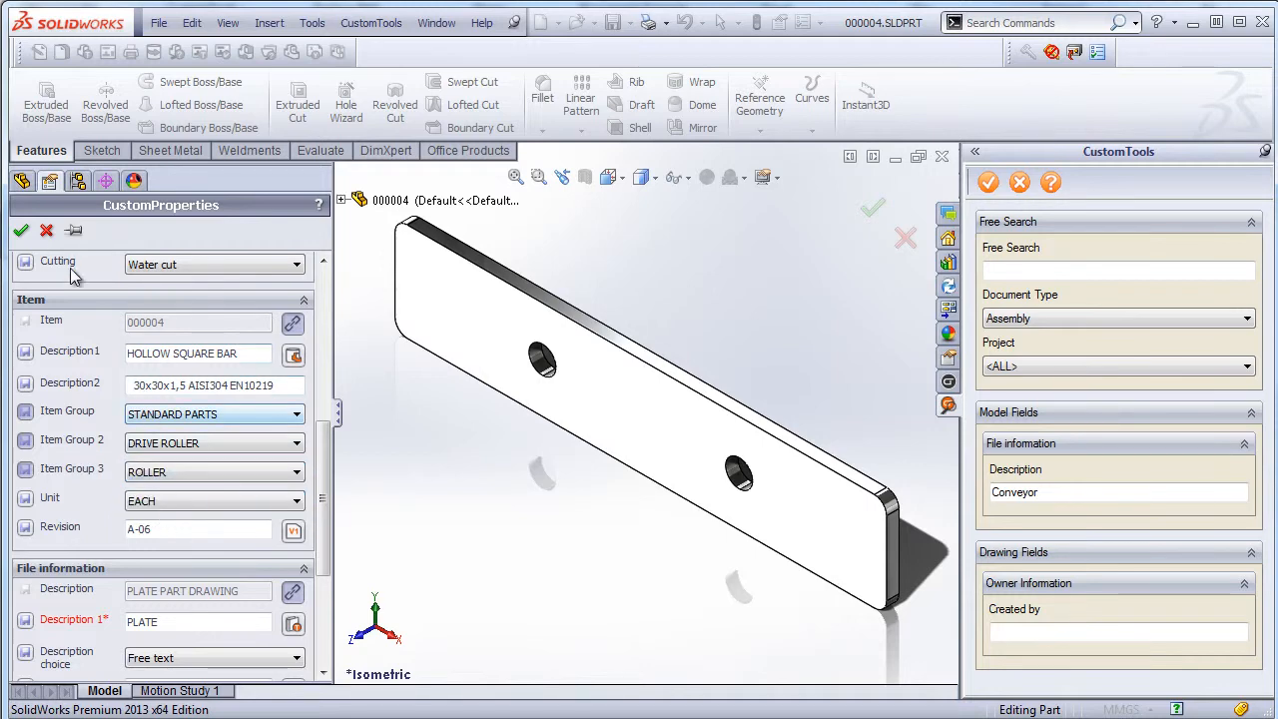
pyautogui.click(21, 231)
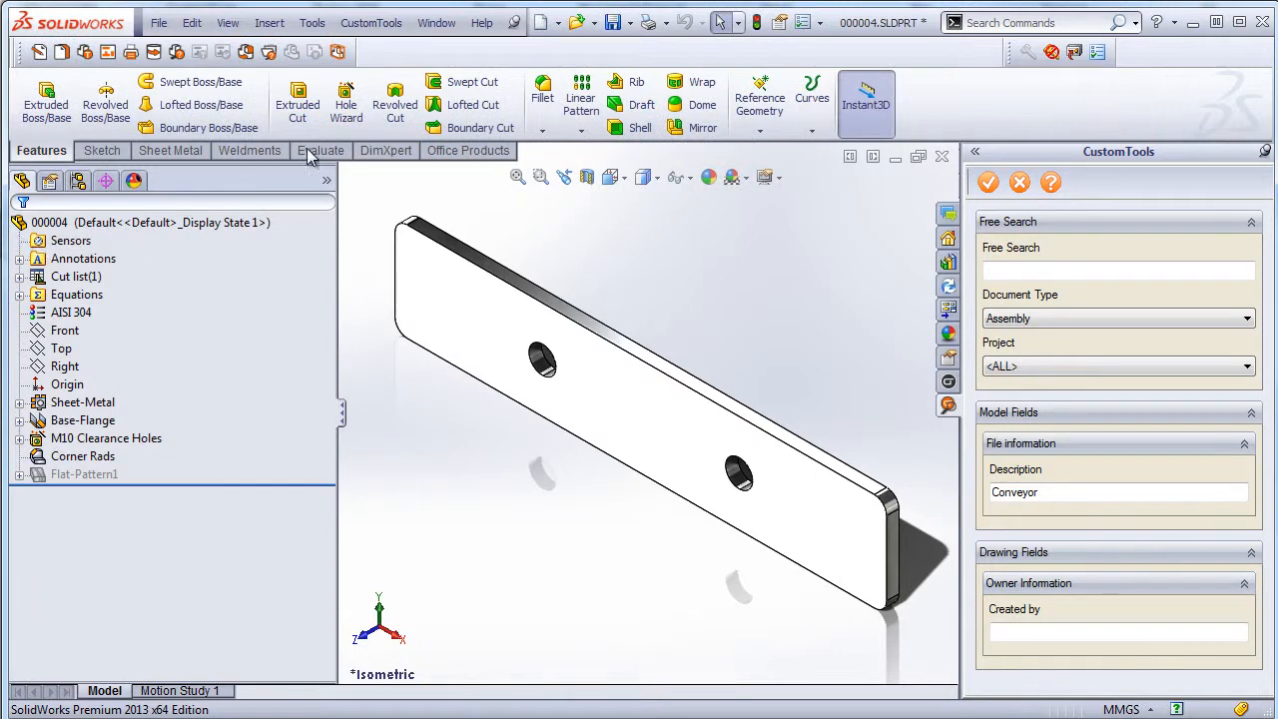
# Step: Review the definition and values of the hierarchical Item Category lookup list in the CustomTools profile options
pyautogui.click(372, 22)
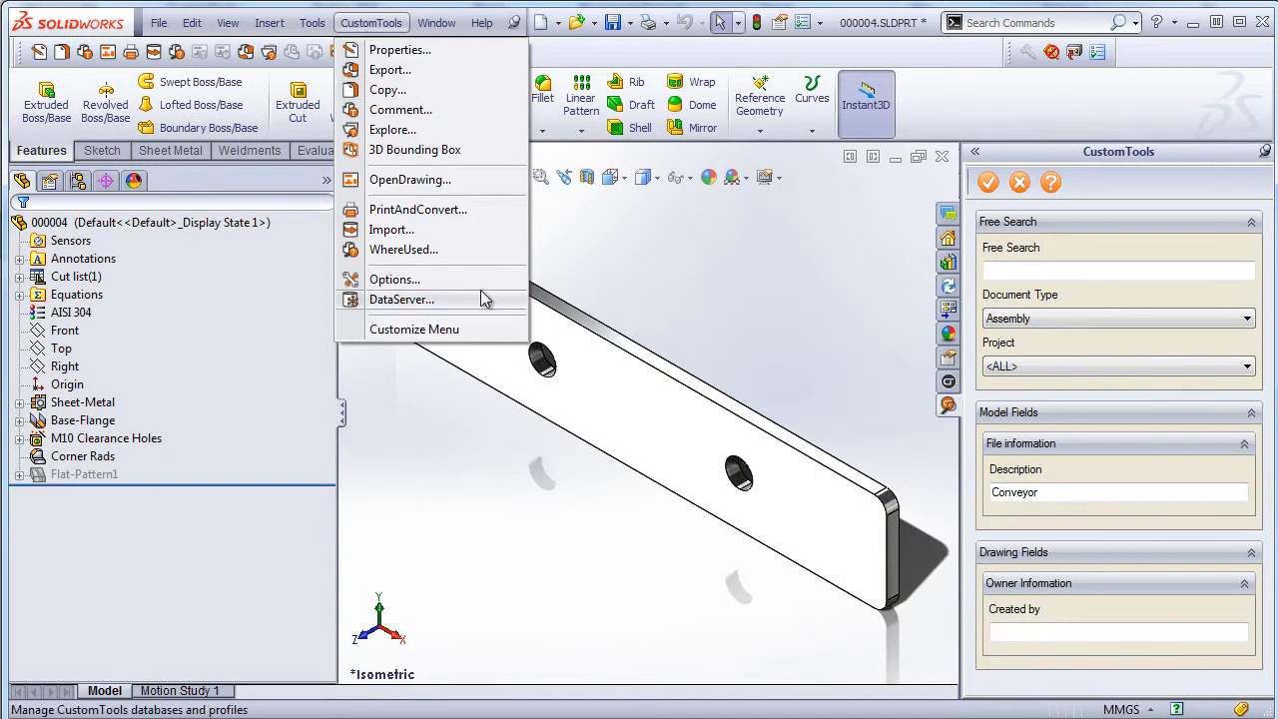
pyautogui.click(384, 279)
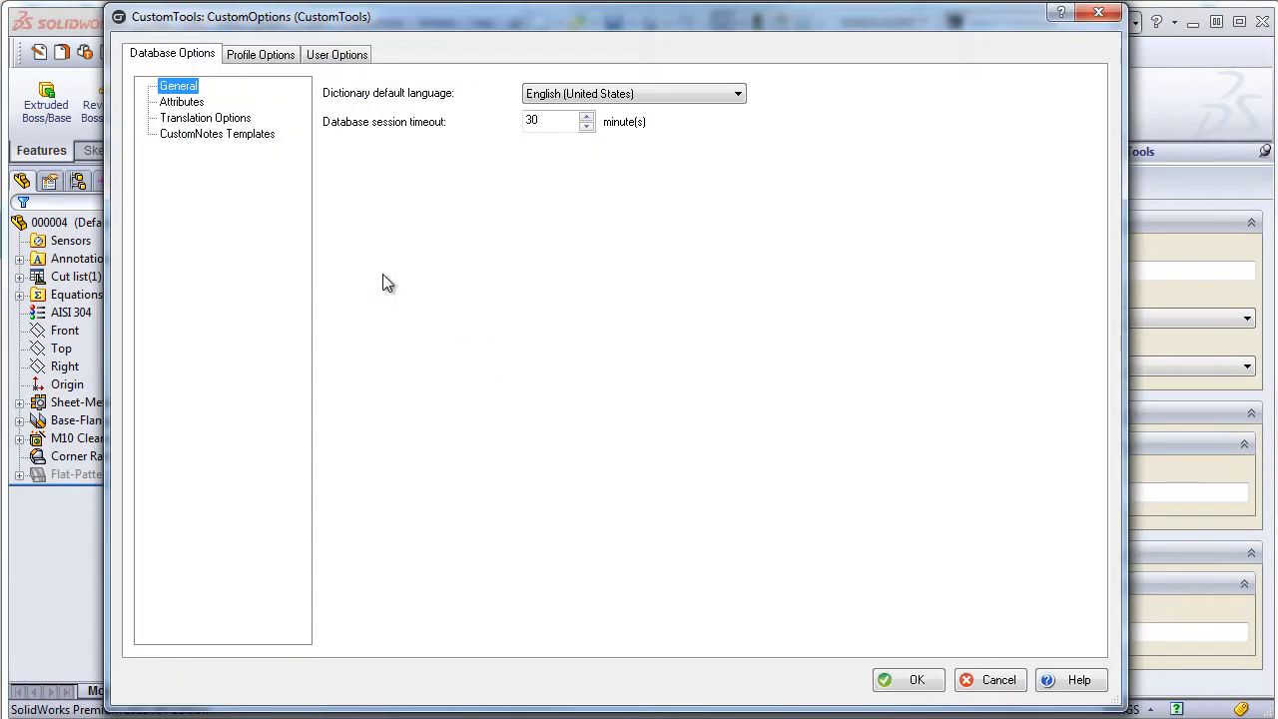
pyautogui.click(278, 56)
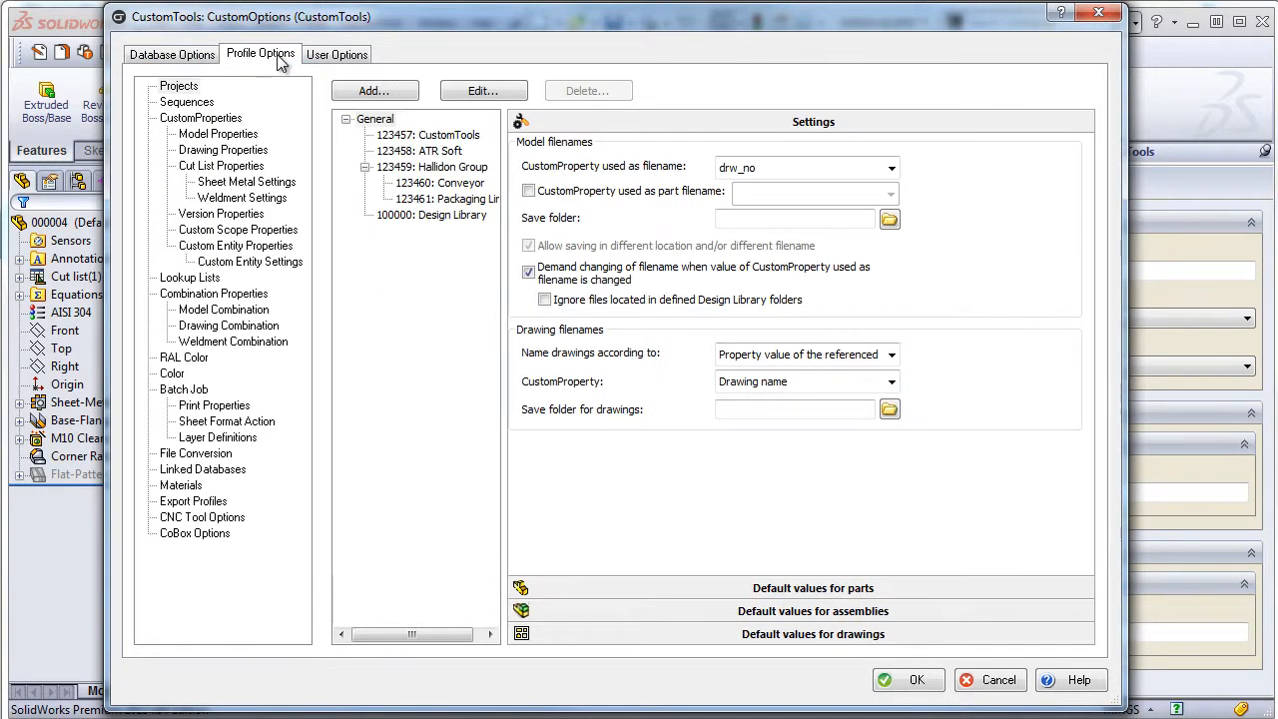
pyautogui.click(199, 279)
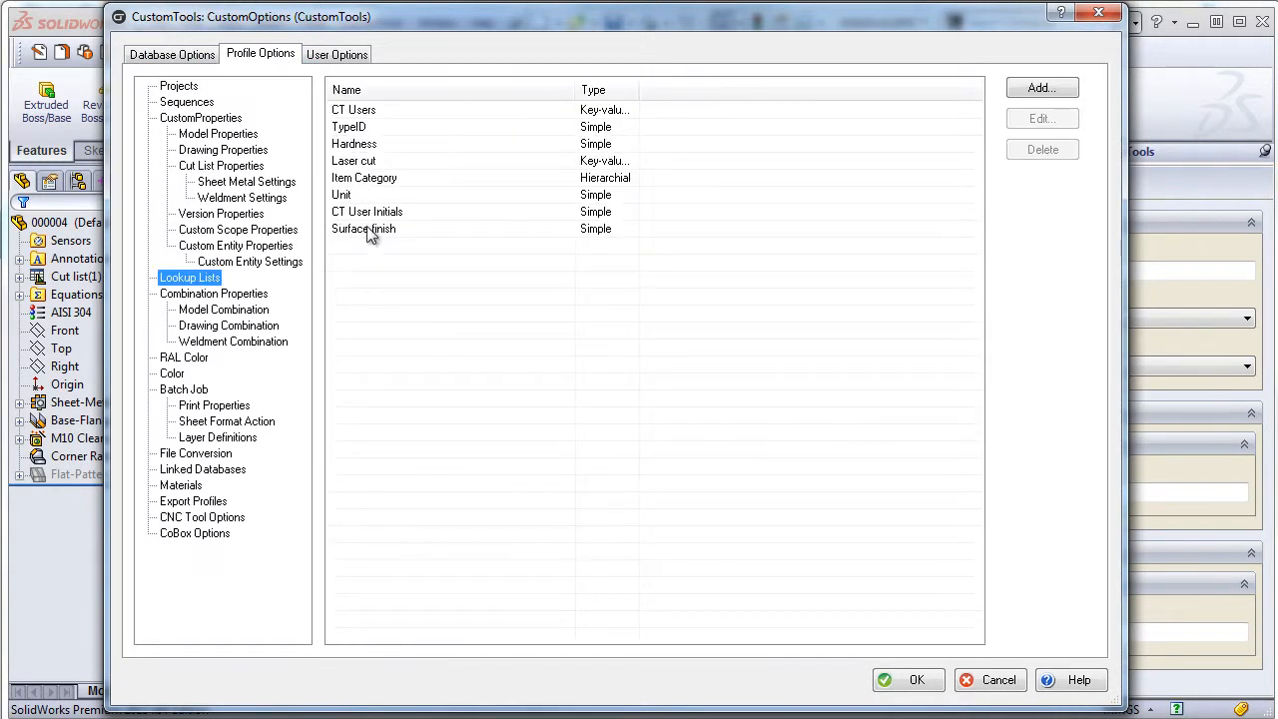
pyautogui.doubleClick(366, 179)
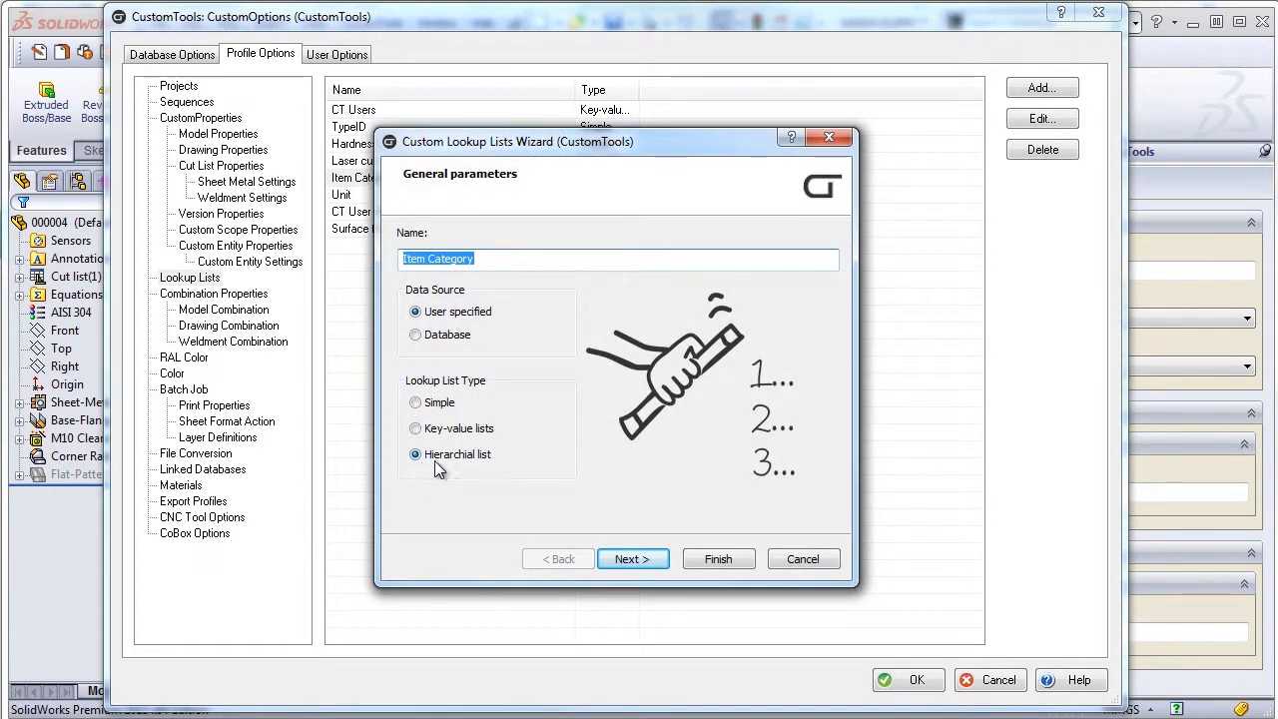
pyautogui.click(633, 554)
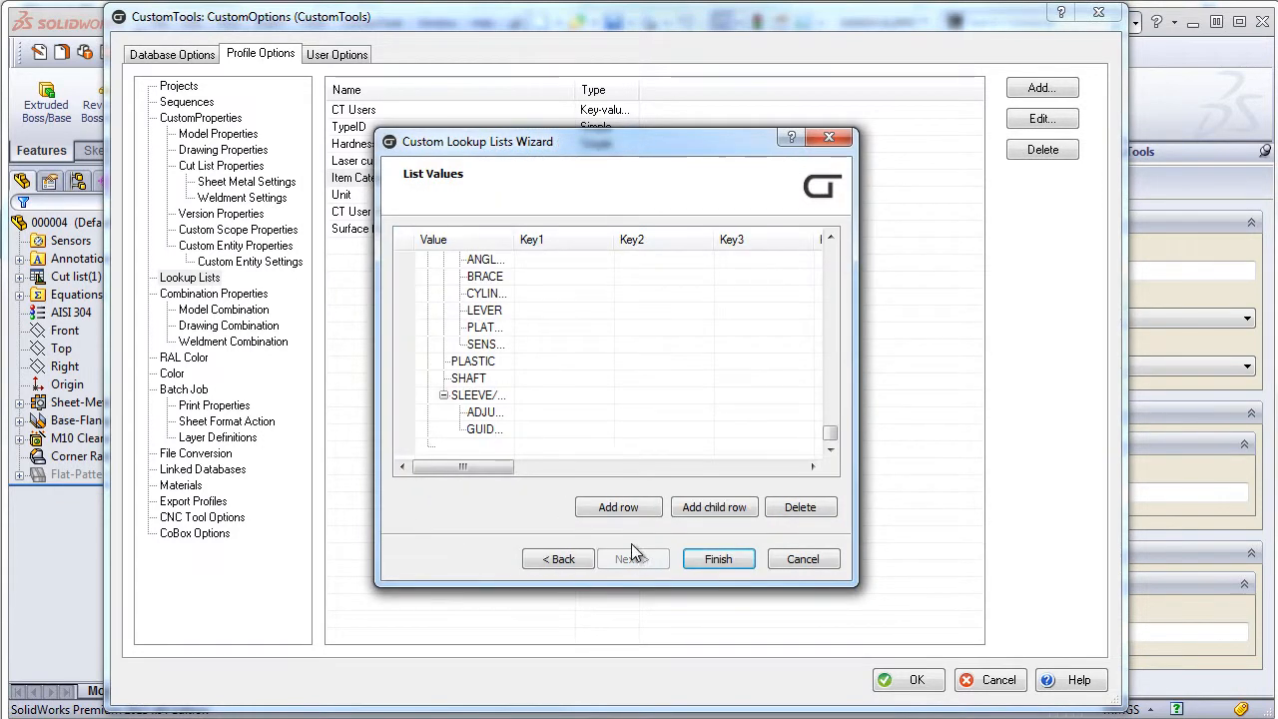
pyautogui.moveTo(829, 432); pyautogui.dragTo(829, 239)
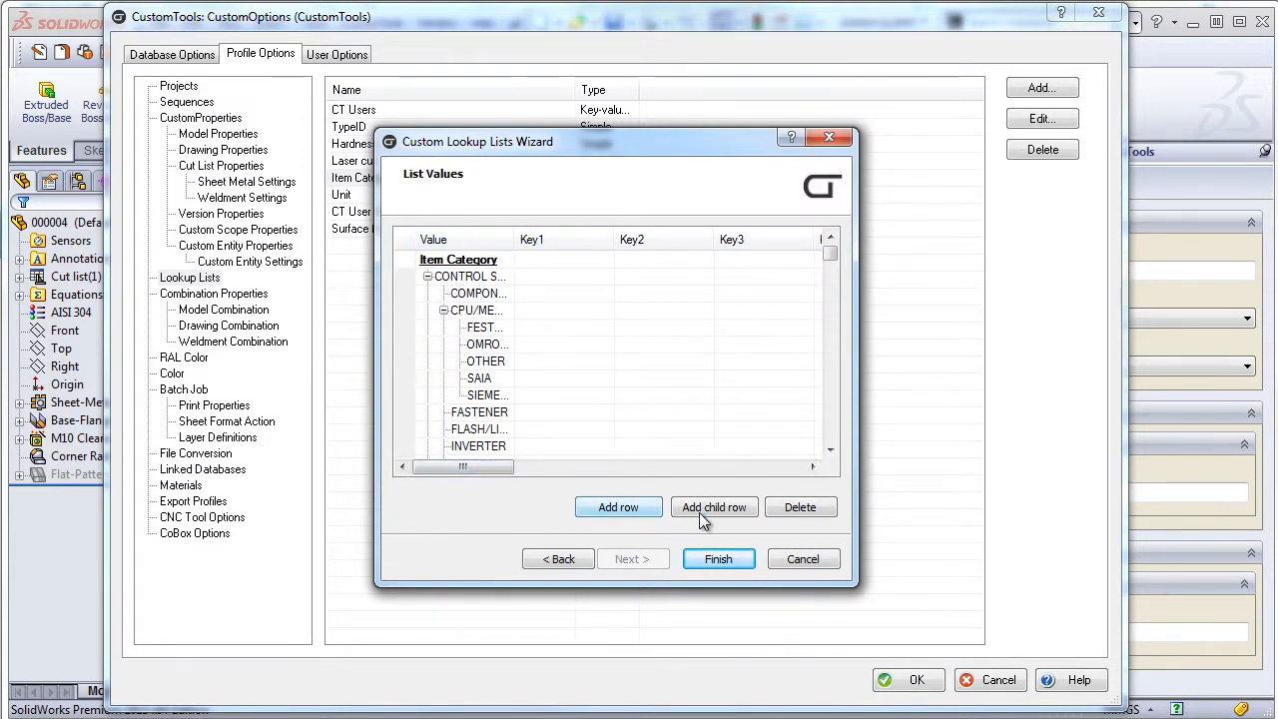
pyautogui.click(731, 565)
pyautogui.click(908, 681)
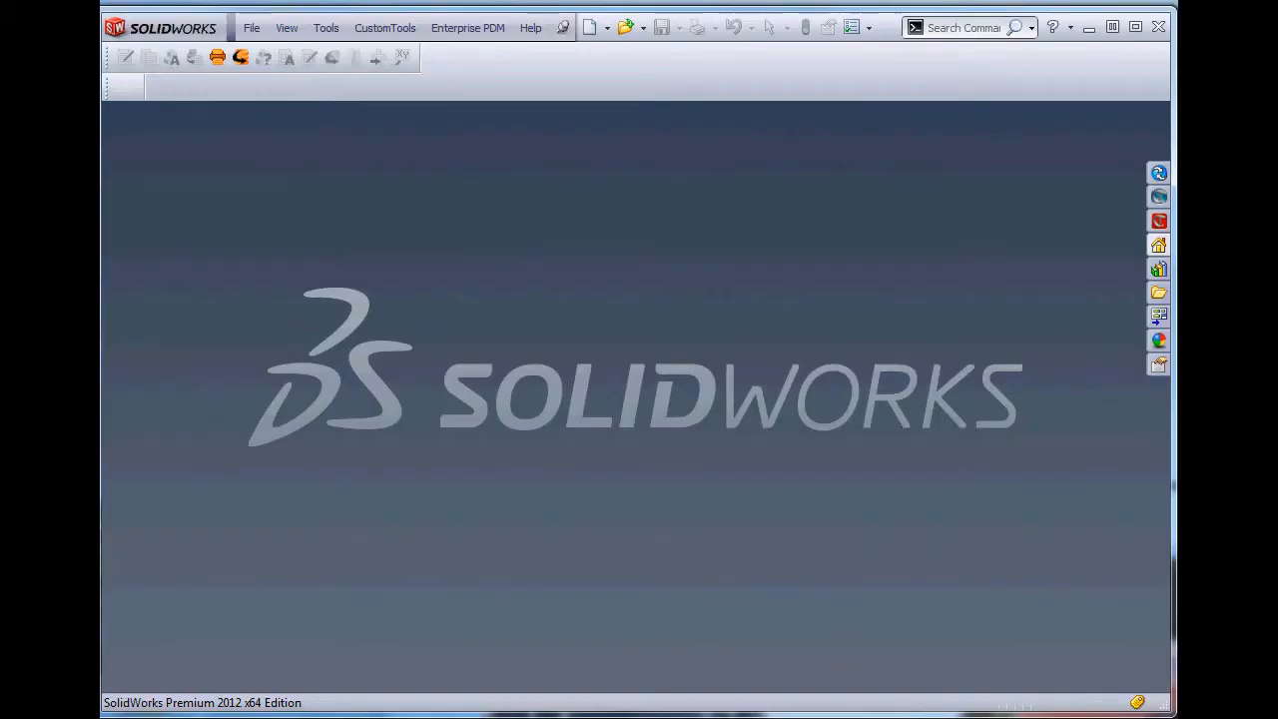
# Step: Import and convert the Solid Edge assembly zone_try_it.asm from the Try It folder with CustomImport
pyautogui.click(385, 28)
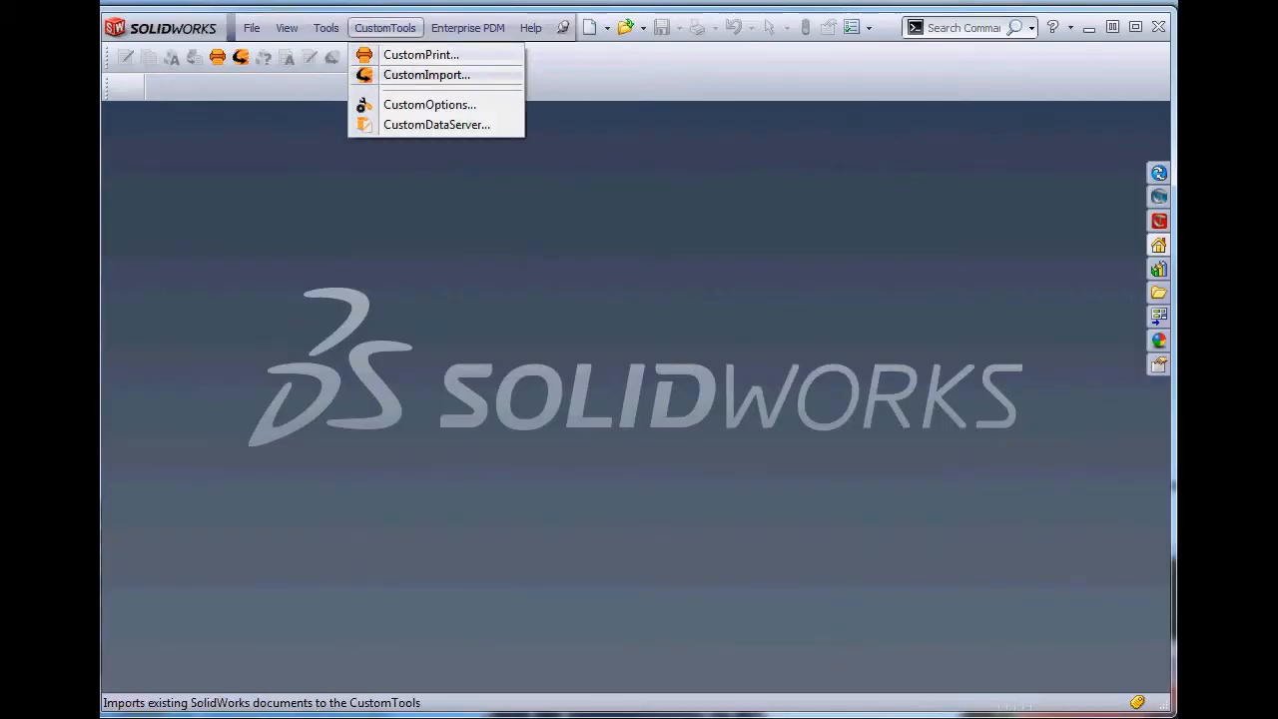
pyautogui.click(426, 75)
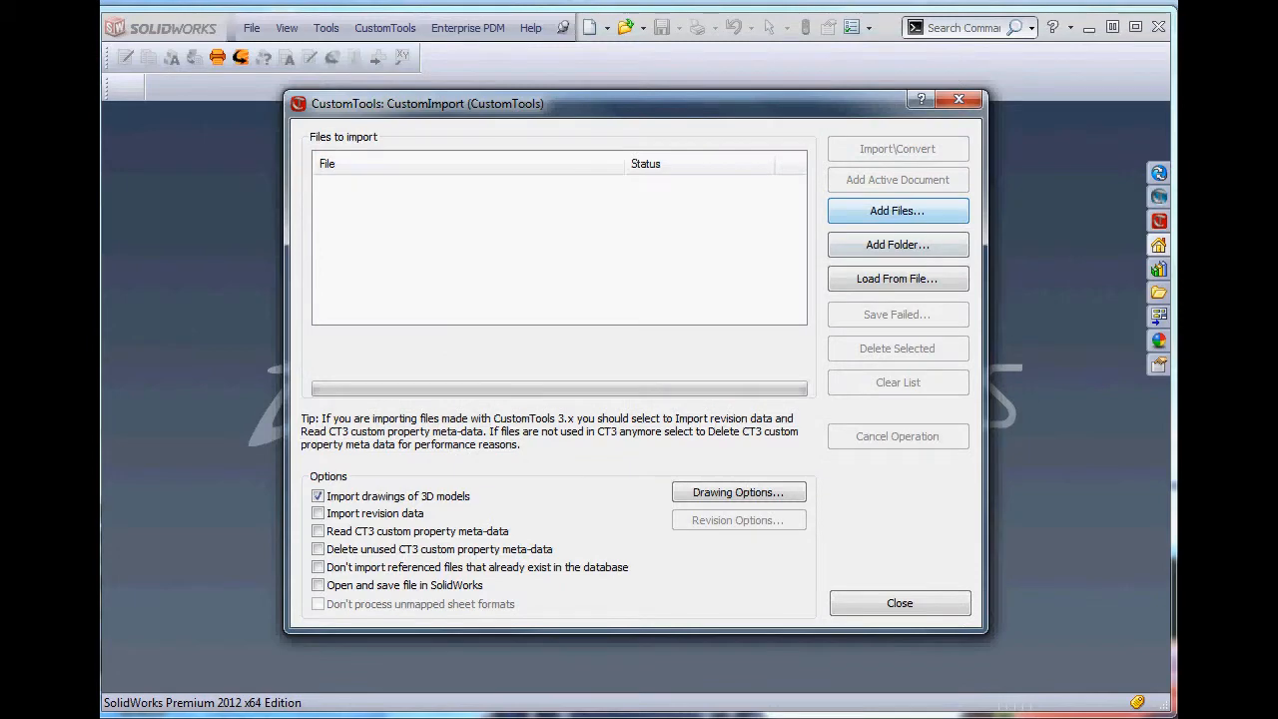
pyautogui.click(896, 211)
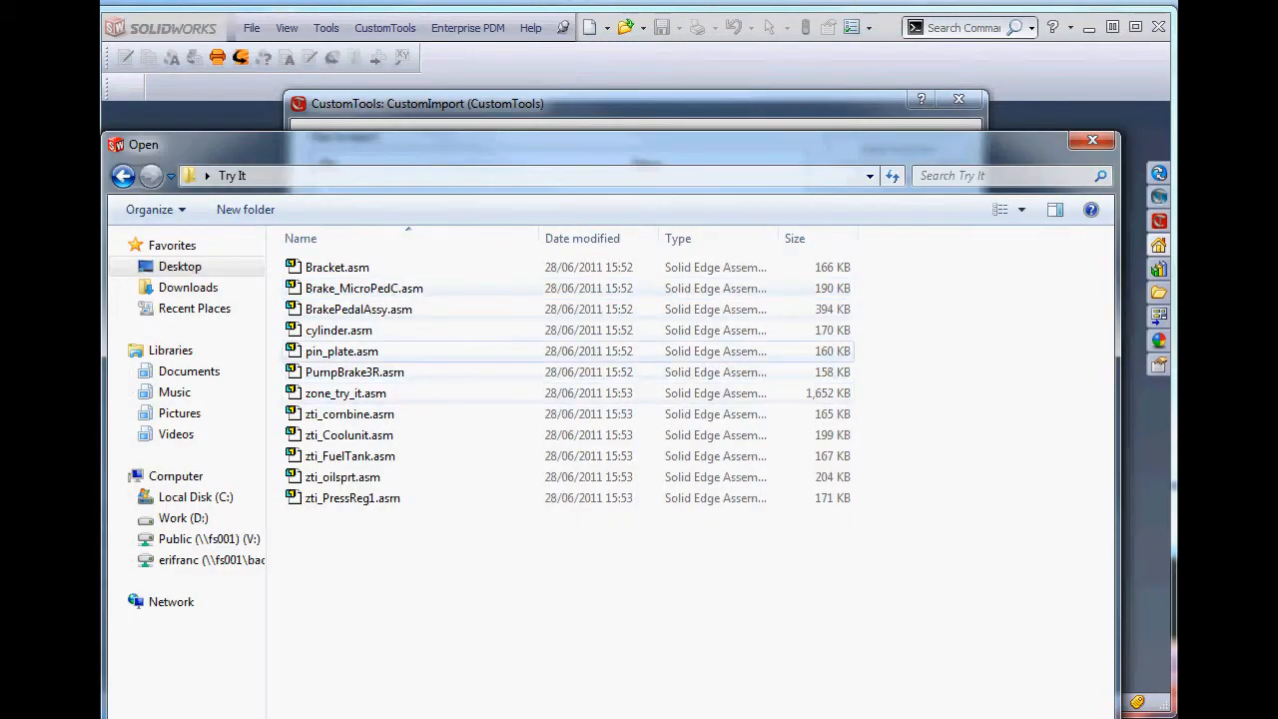
pyautogui.click(347, 393)
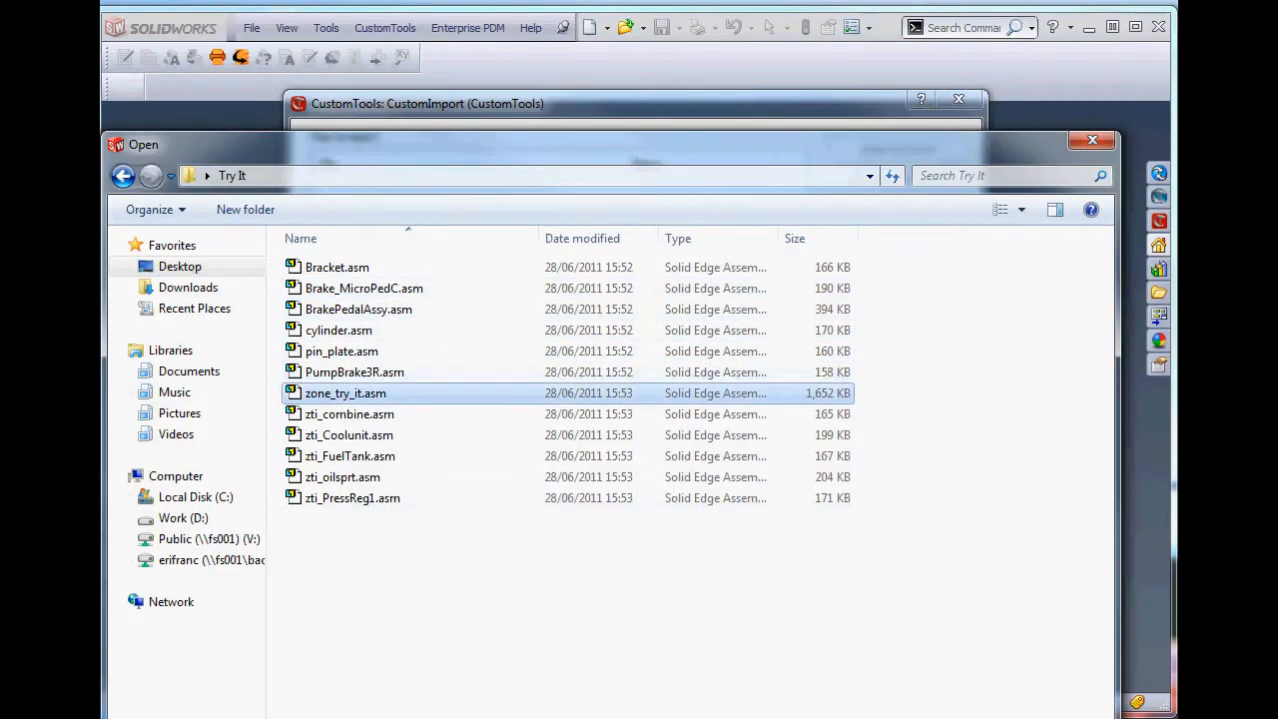
pyautogui.moveTo(319, 146); pyautogui.dragTo(362, 21)
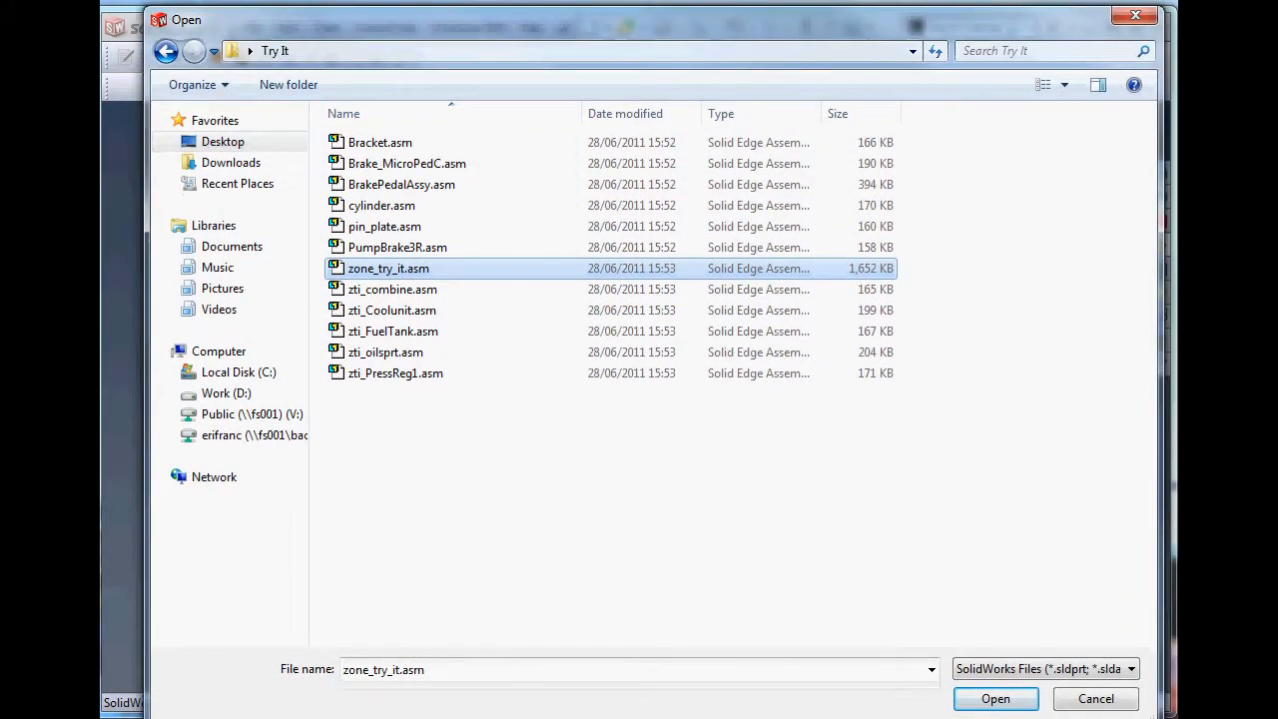
pyautogui.click(995, 699)
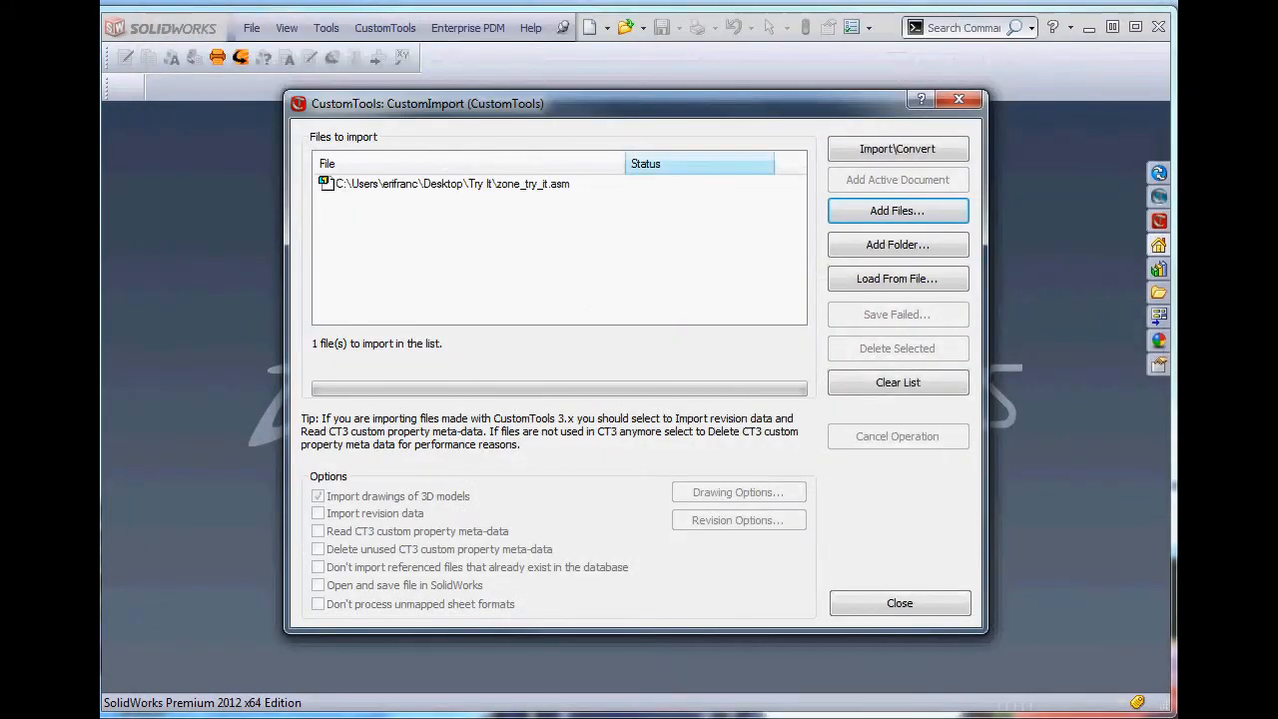
pyautogui.click(896, 149)
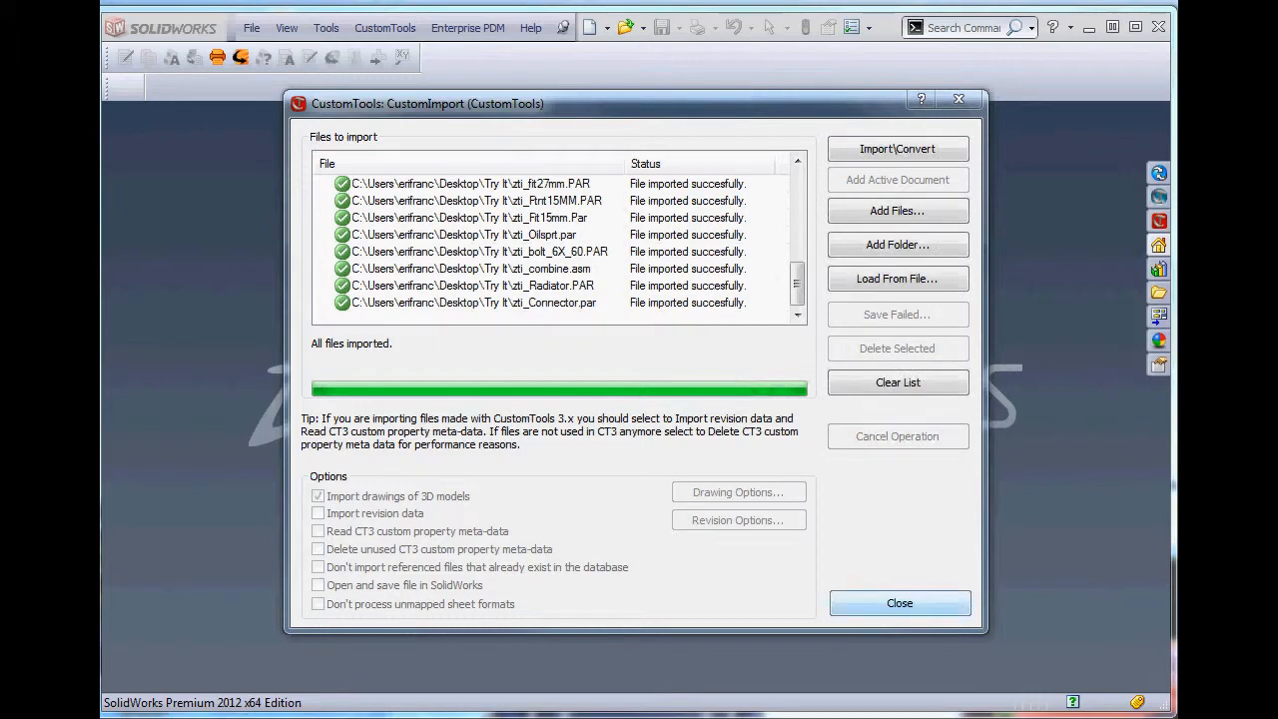
pyautogui.click(899, 603)
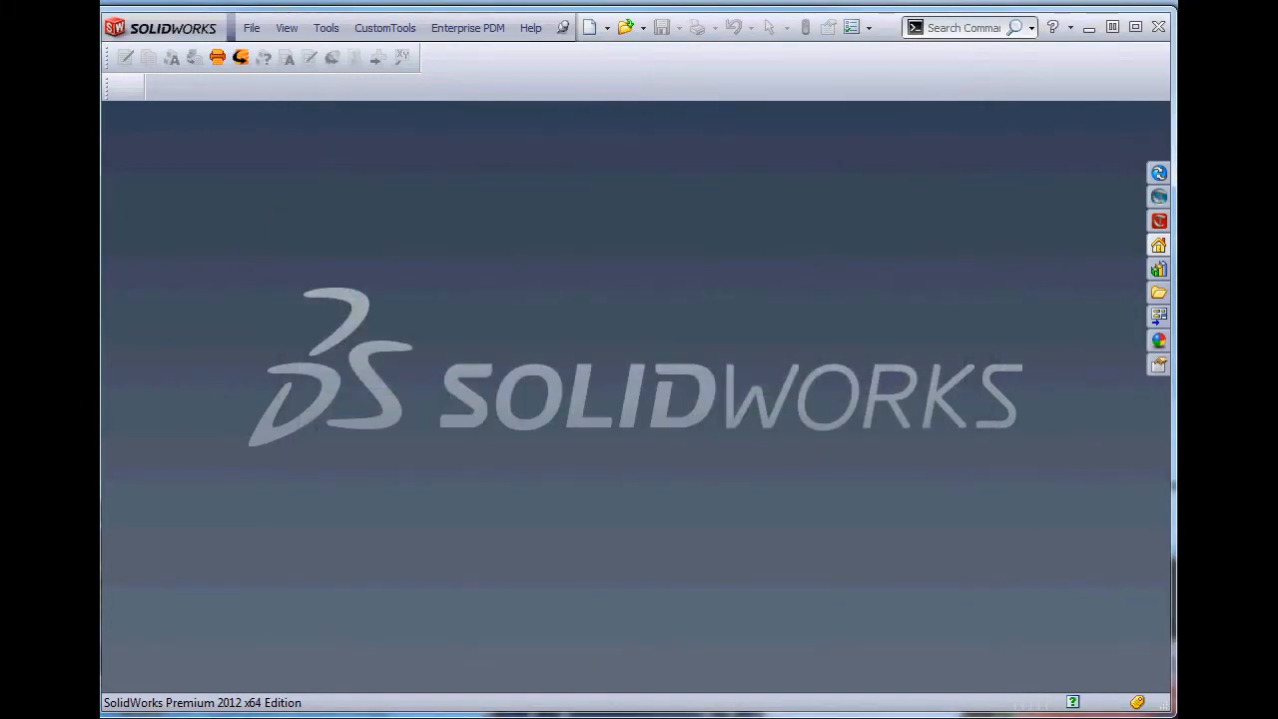
# Step: Open the converted assembly zone_try_it.sldasm from the Try It folder and inspect the model from another angle
pyautogui.click(251, 28)
pyautogui.click(291, 75)
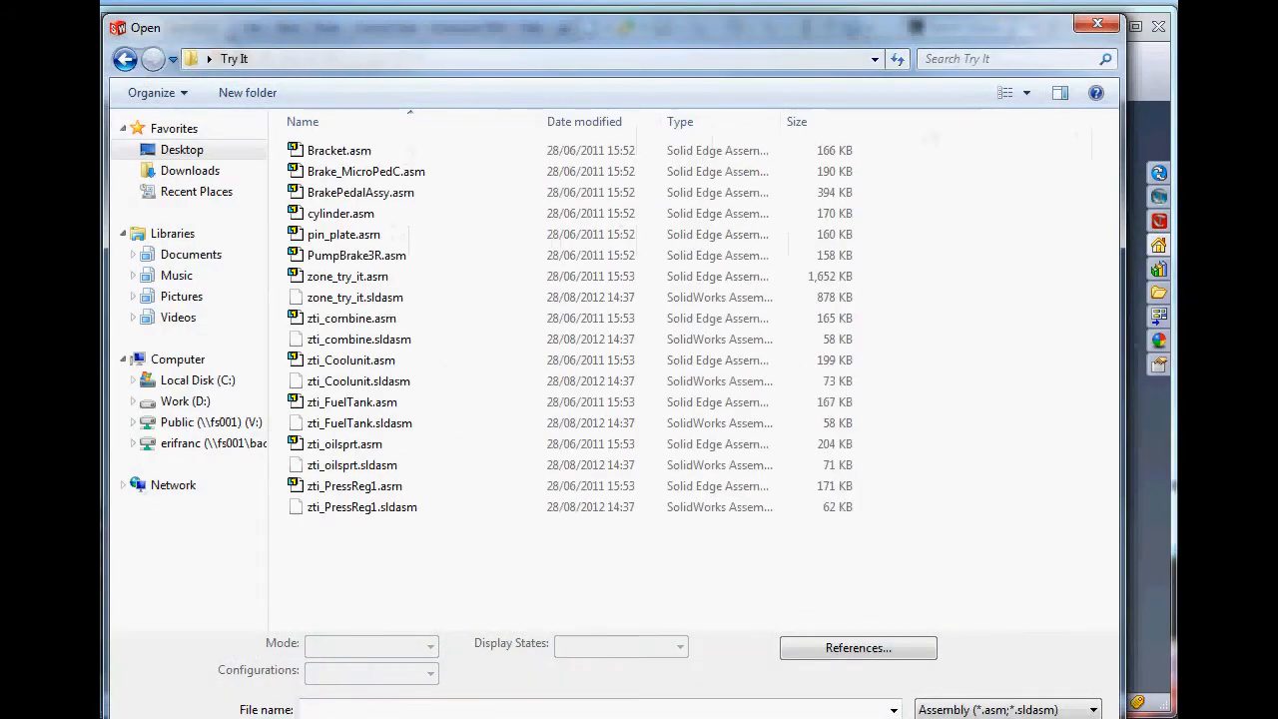
pyautogui.click(300, 296)
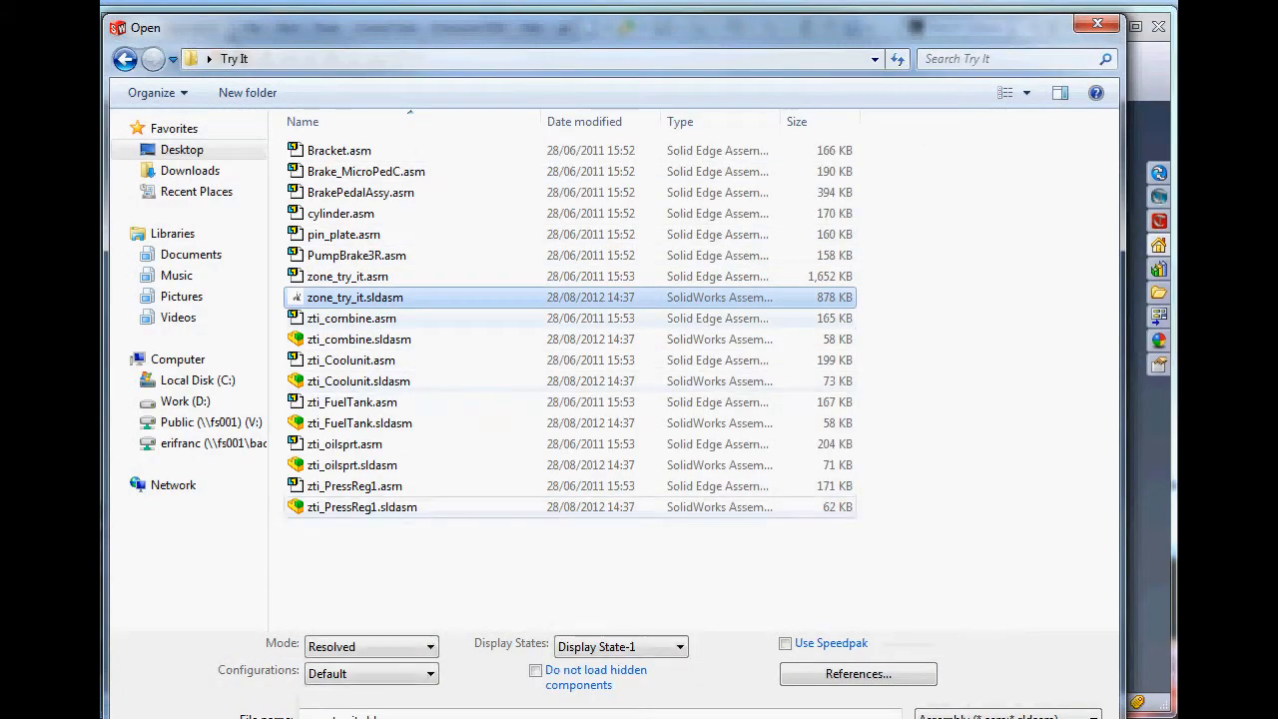
pyautogui.press('Return')
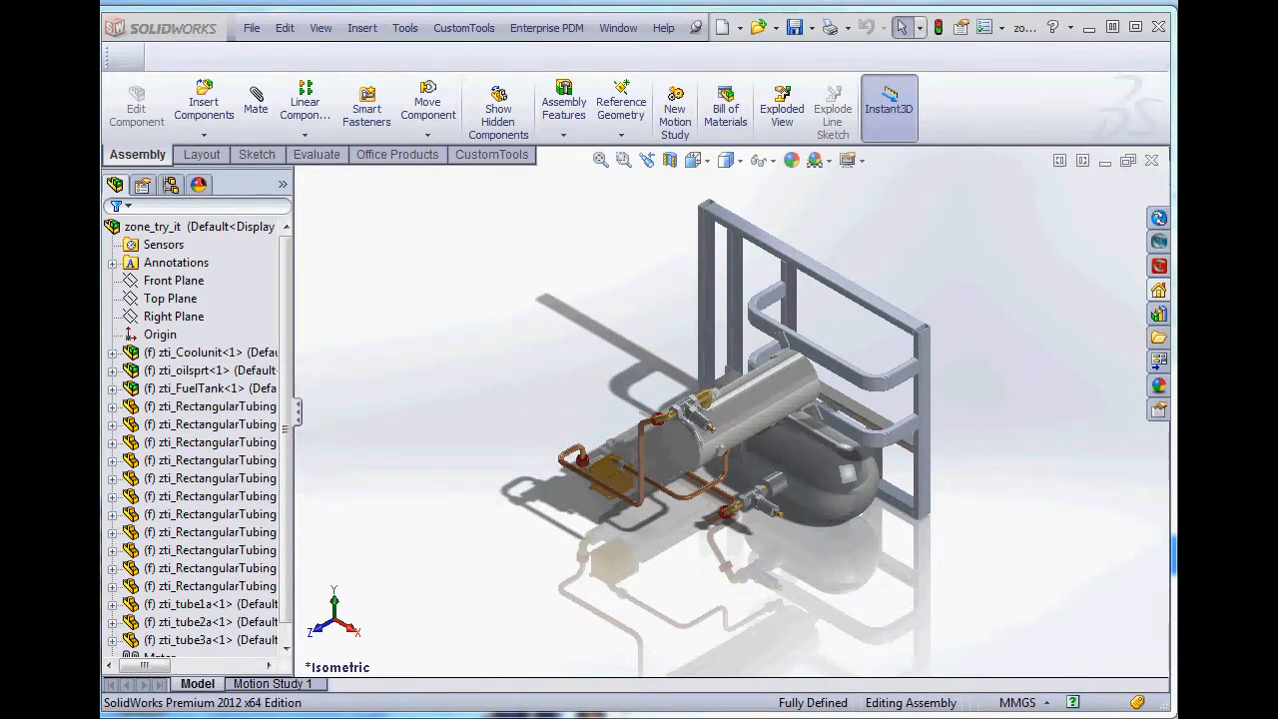
pyautogui.moveTo(719, 409); pyautogui.dragTo(734, 434, button='middle')
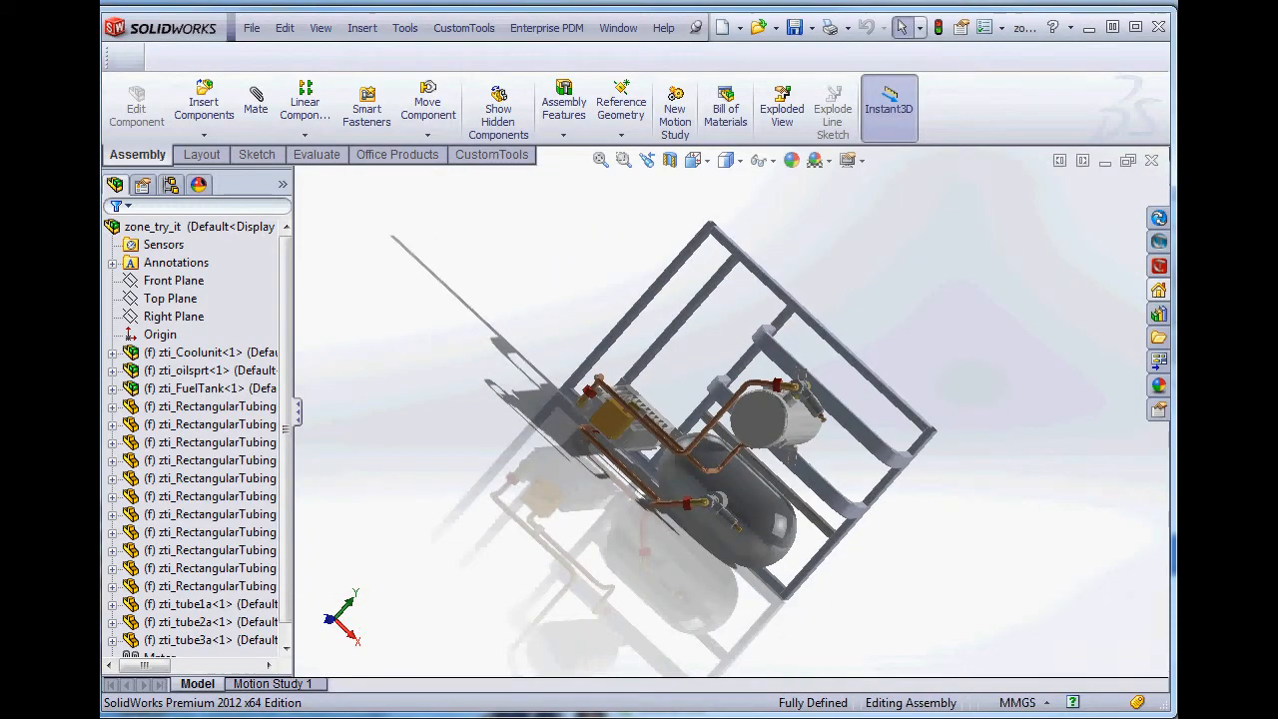
# Step: Examine the custom file properties of the second RectangularTubing component in the converted assembly and close its summary information
pyautogui.scroll(-5, 629, 511)
pyautogui.moveTo(705, 492); pyautogui.dragTo(1013, 585, button='middle')
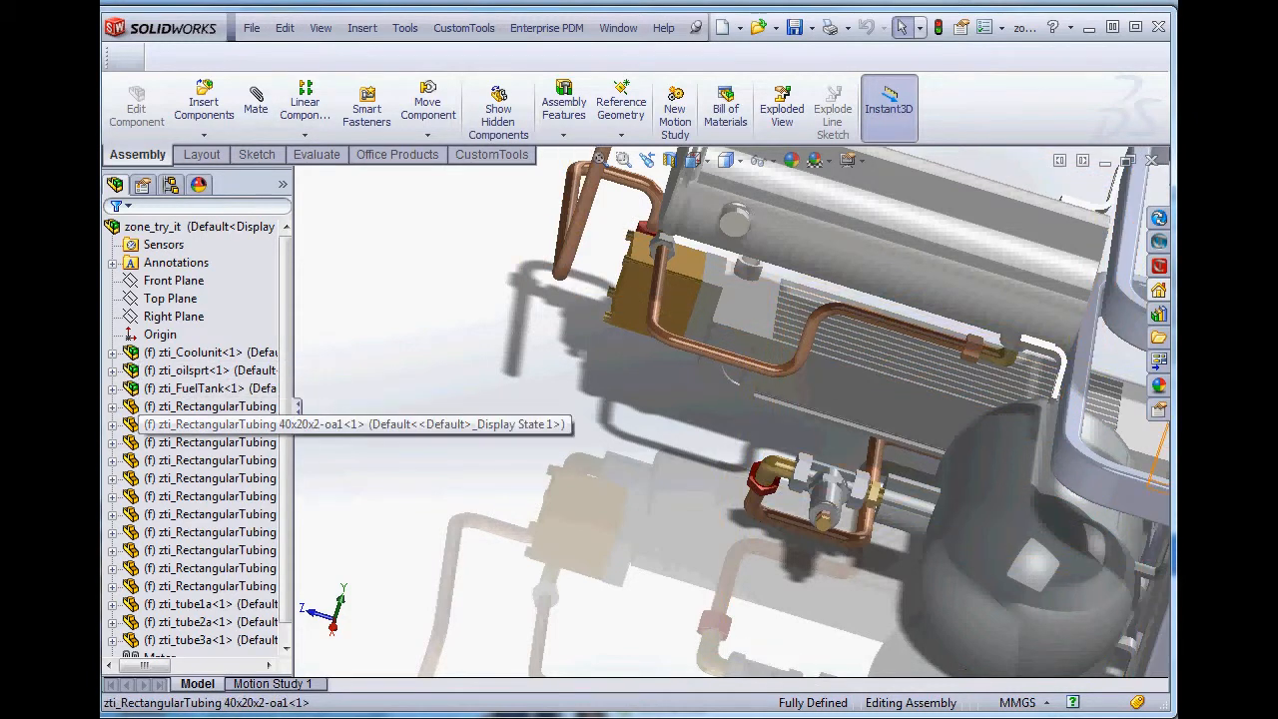
pyautogui.click(200, 424)
pyautogui.click(251, 28)
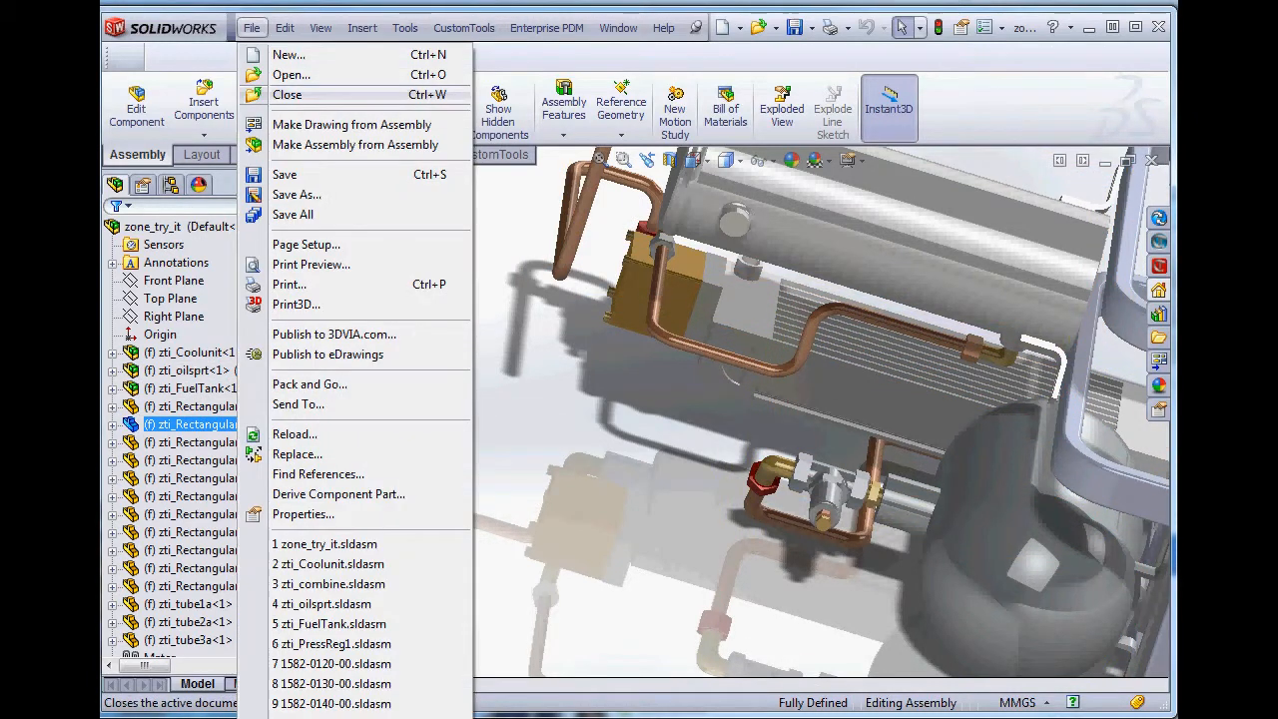
pyautogui.click(302, 514)
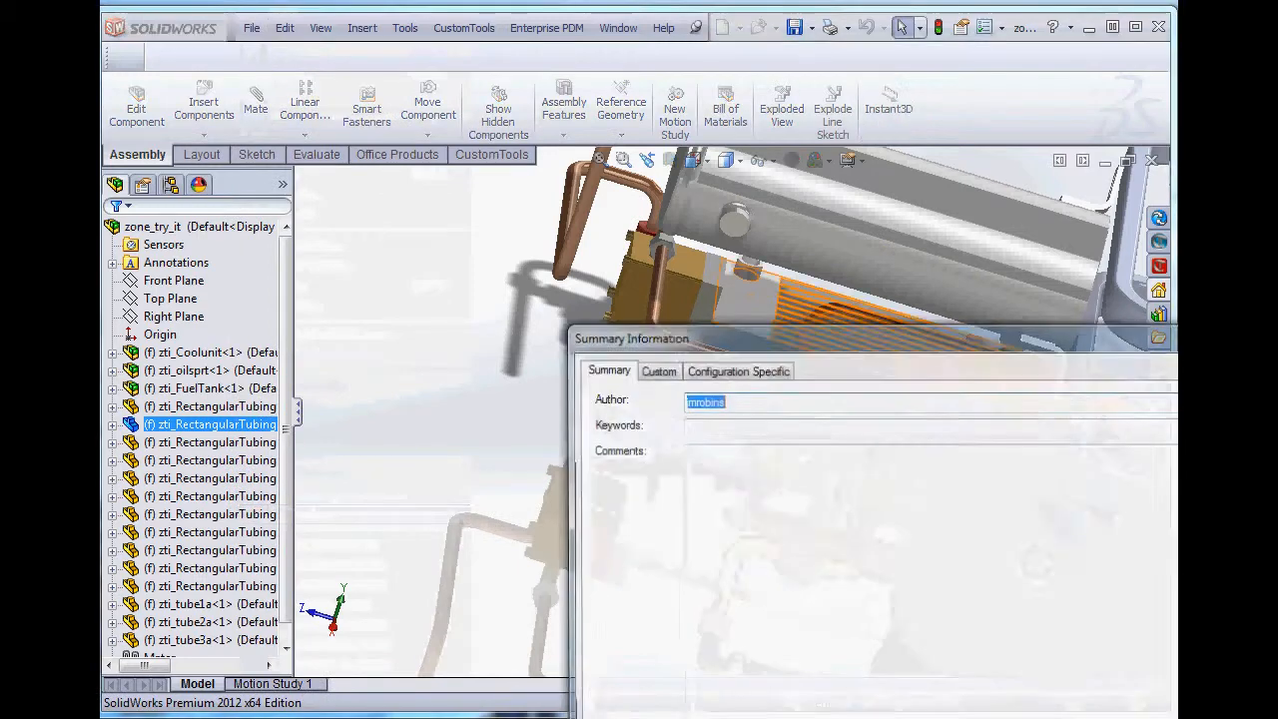
pyautogui.moveTo(799, 334); pyautogui.dragTo(484, 24)
pyautogui.click(339, 58)
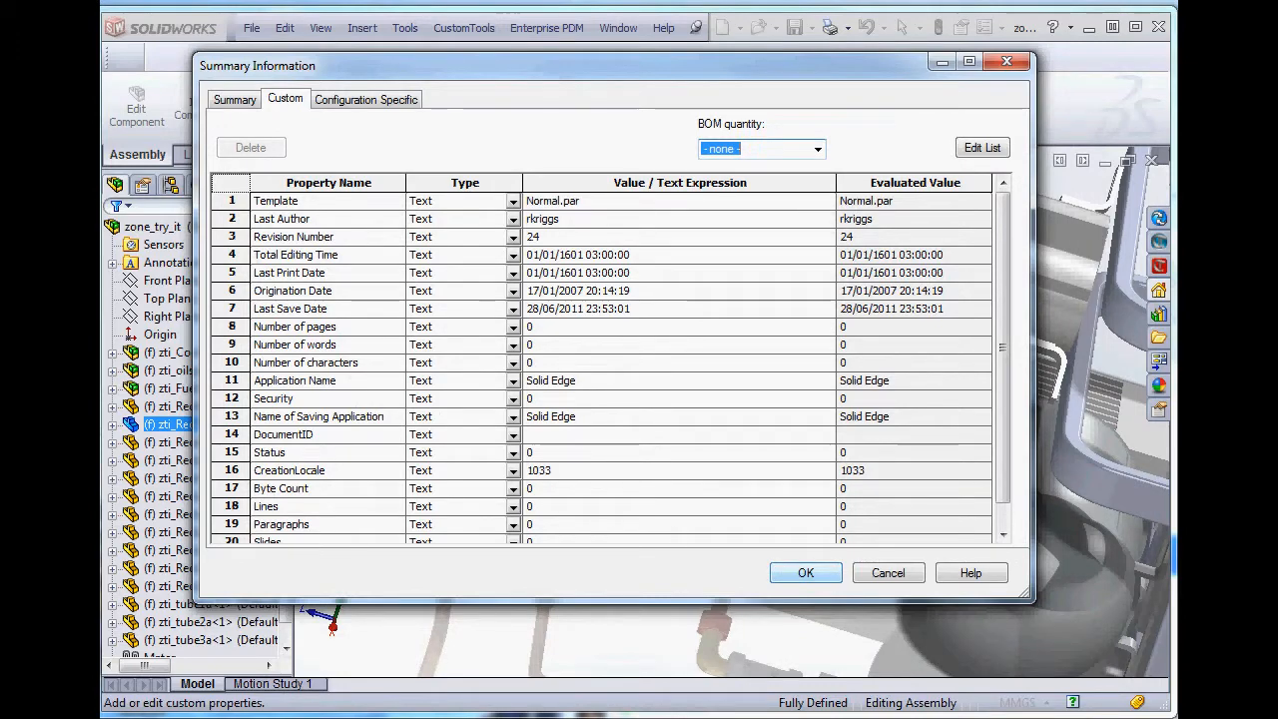
pyautogui.moveTo(1002, 347); pyautogui.dragTo(1003, 377)
pyautogui.click(805, 572)
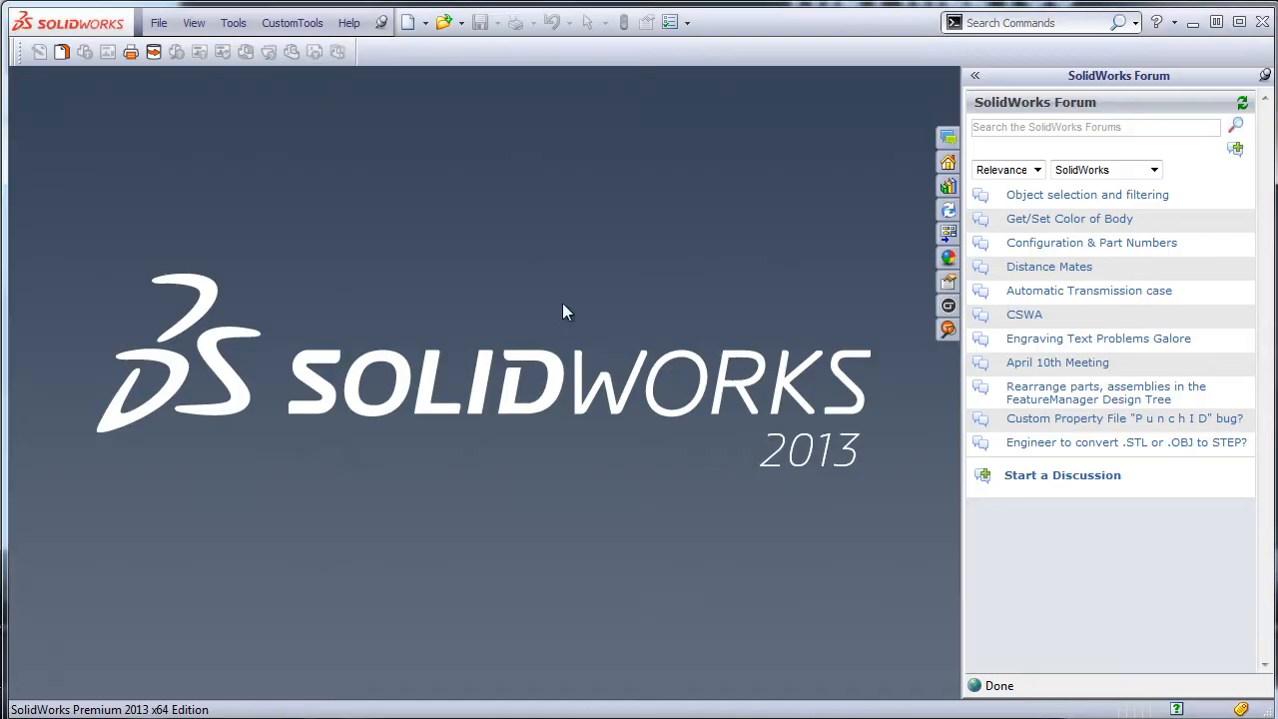
# Step: Start a CustomTools copy and insert the assembly 00003.SLDASM from the Kuopio project folder
pyautogui.click(63, 56)
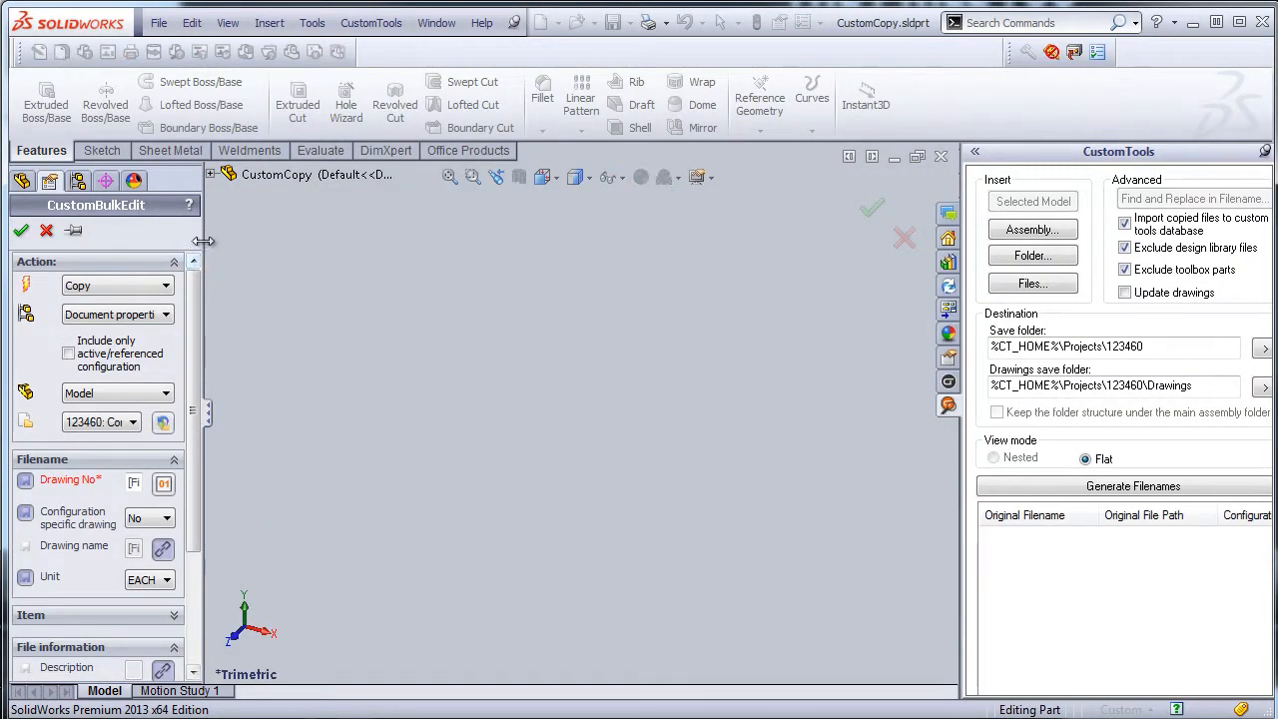
pyautogui.moveTo(200, 239); pyautogui.dragTo(310, 239)
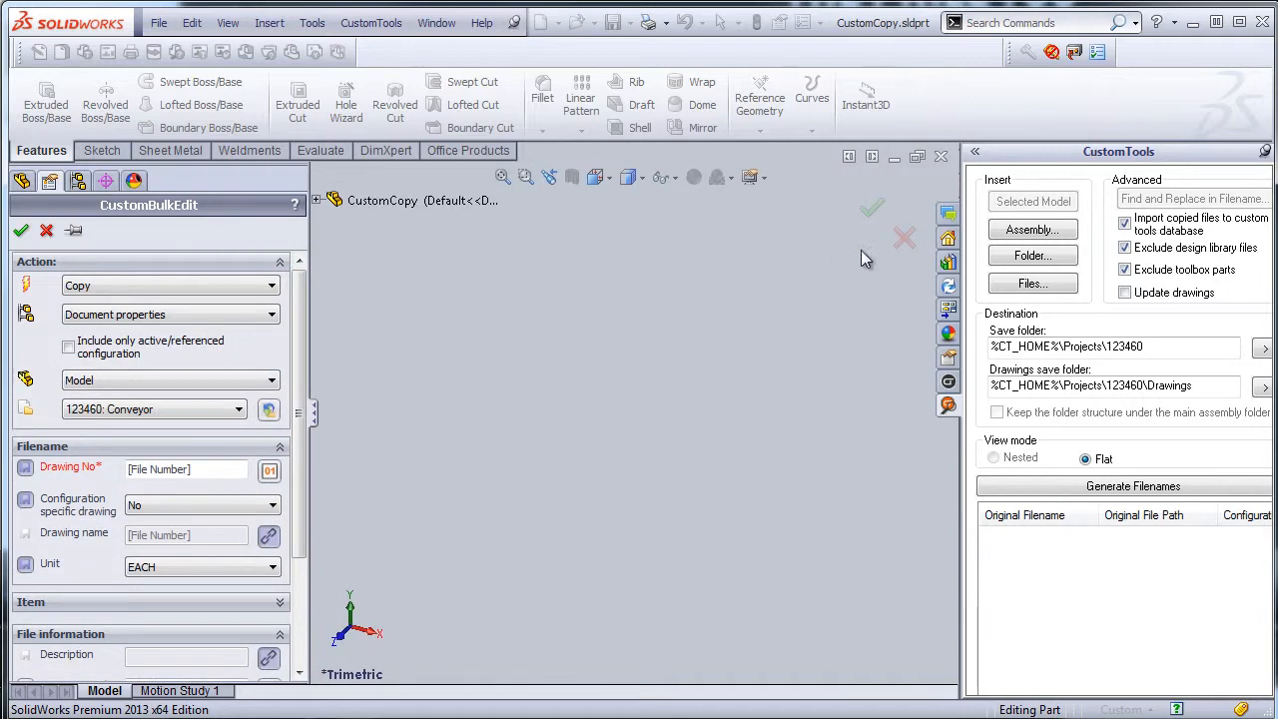
pyautogui.click(1050, 236)
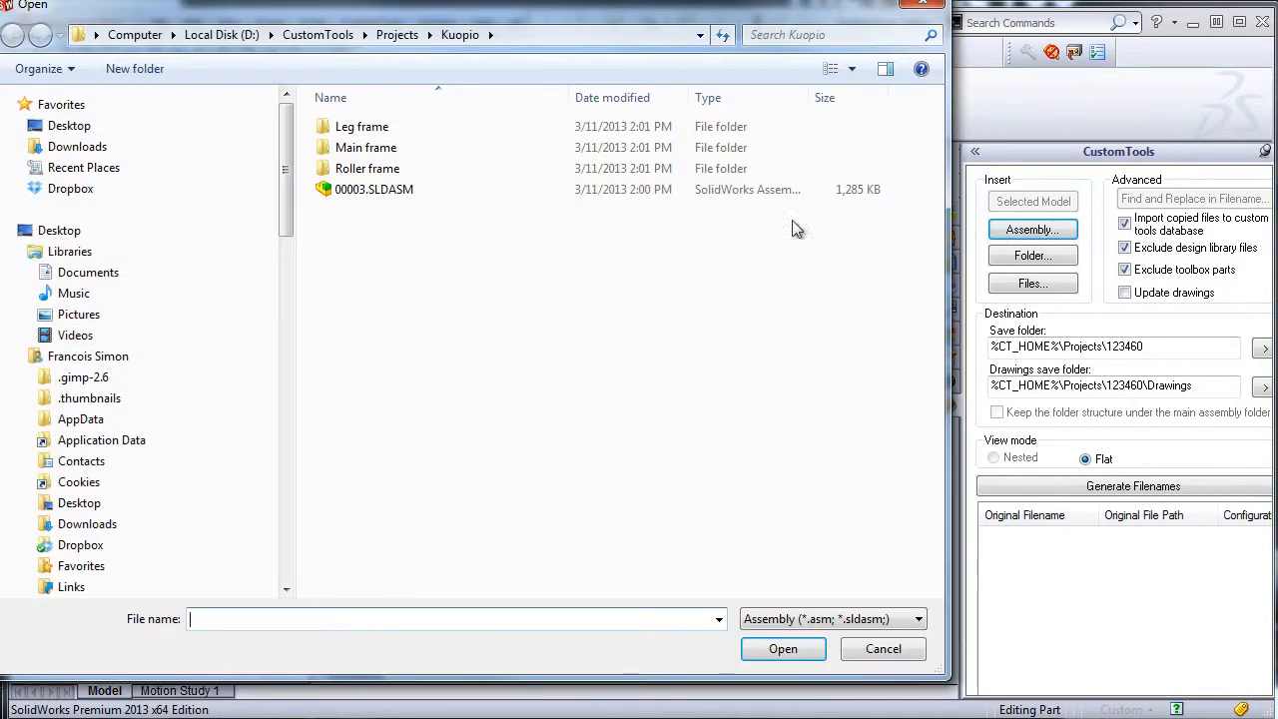
pyautogui.click(779, 189)
pyautogui.click(767, 646)
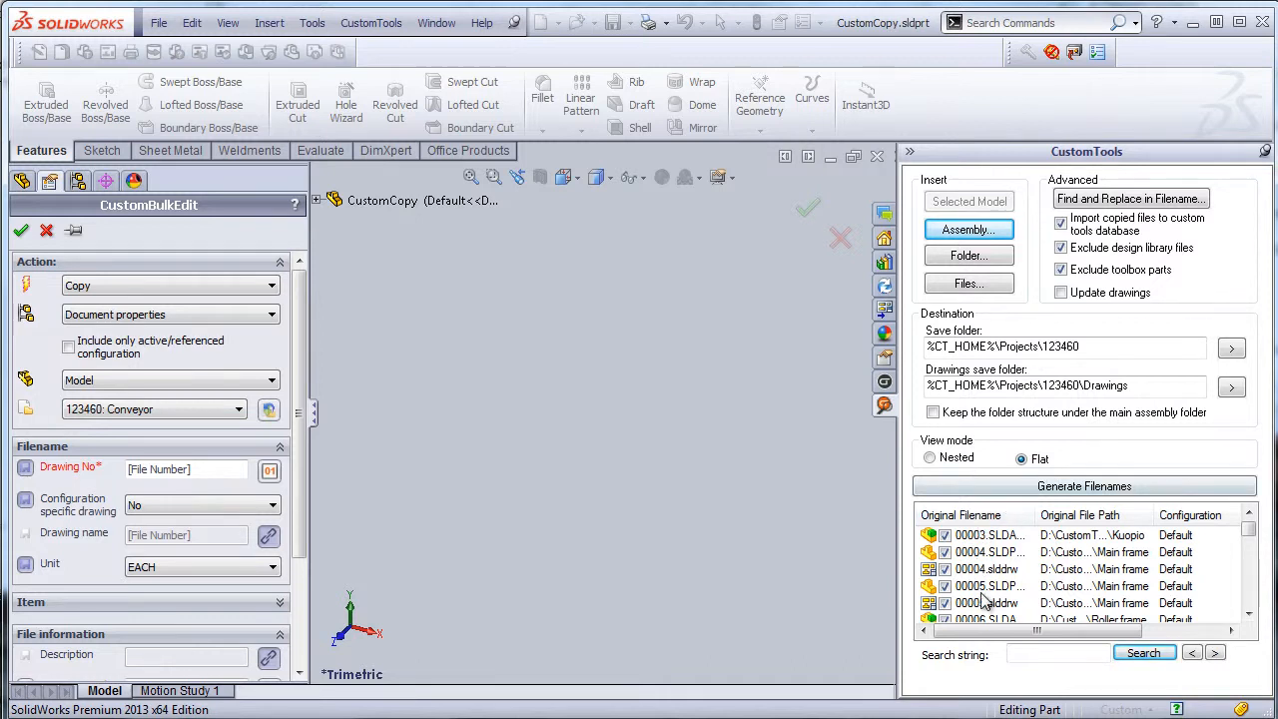
# Step: Compare the nested and flat views of the files listed for copying and search the list for 0004
pyautogui.click(931, 459)
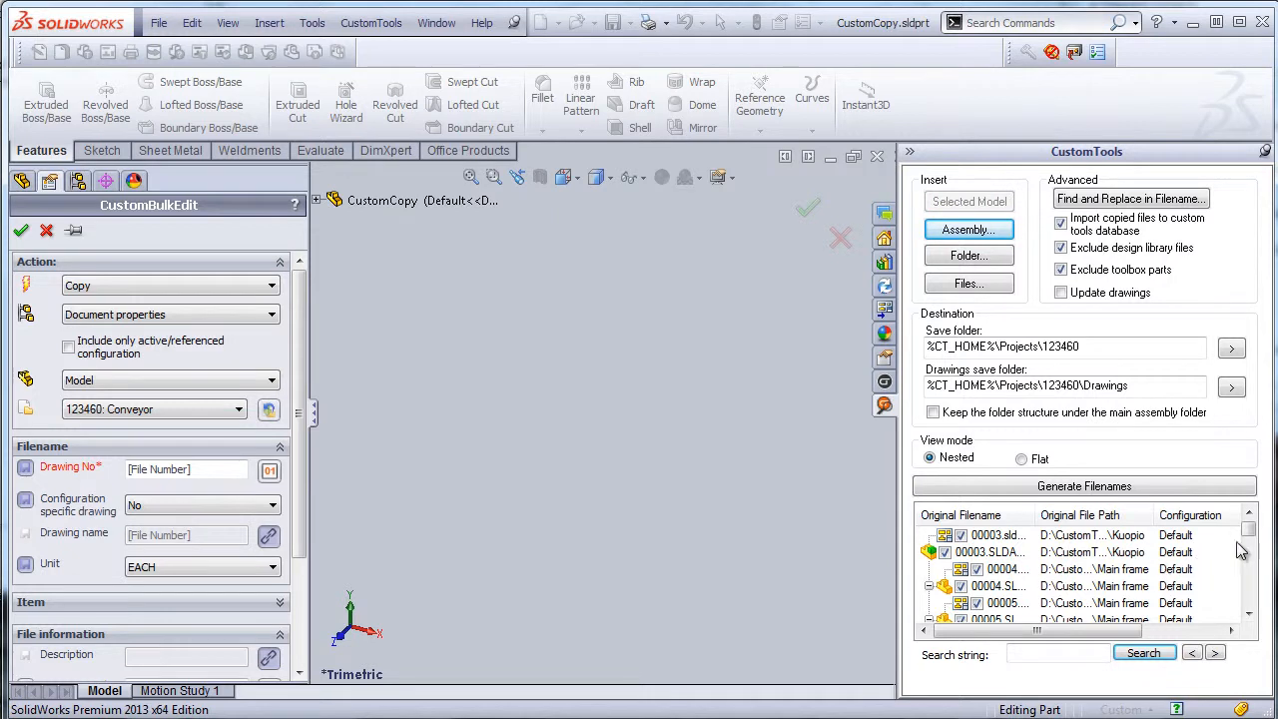
pyautogui.moveTo(1248, 530); pyautogui.dragTo(1249, 598)
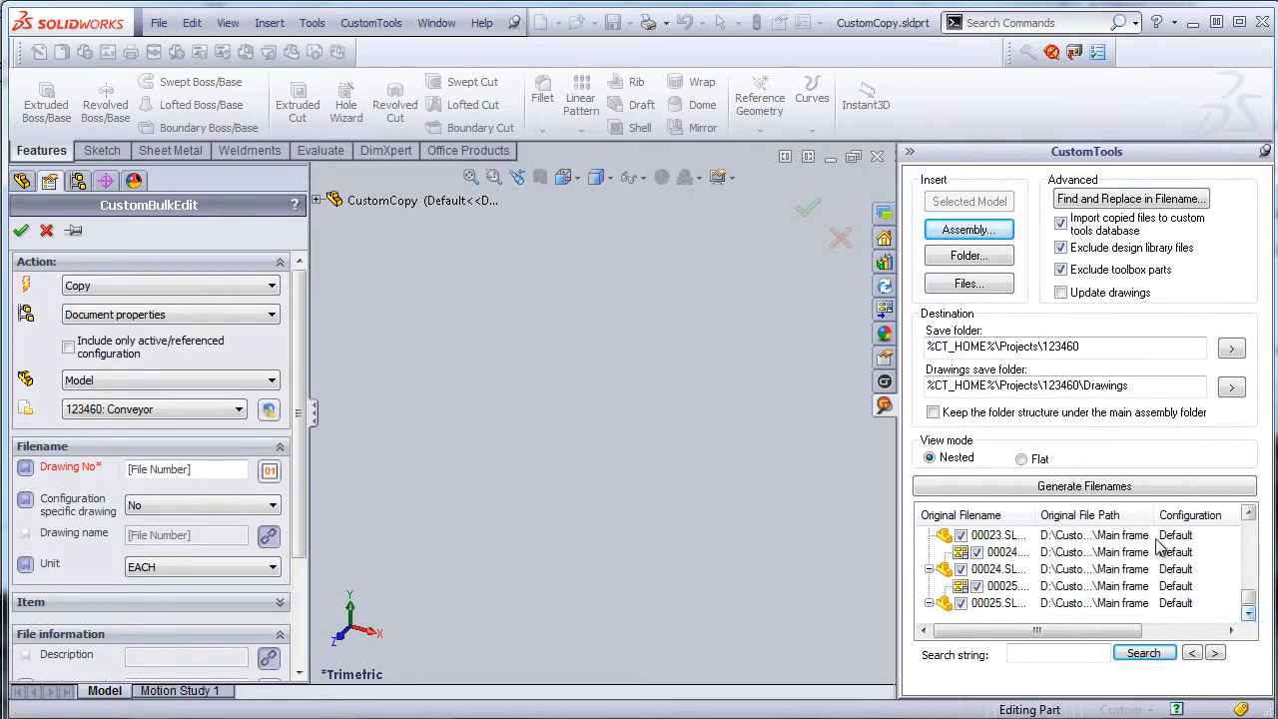
pyautogui.click(1022, 459)
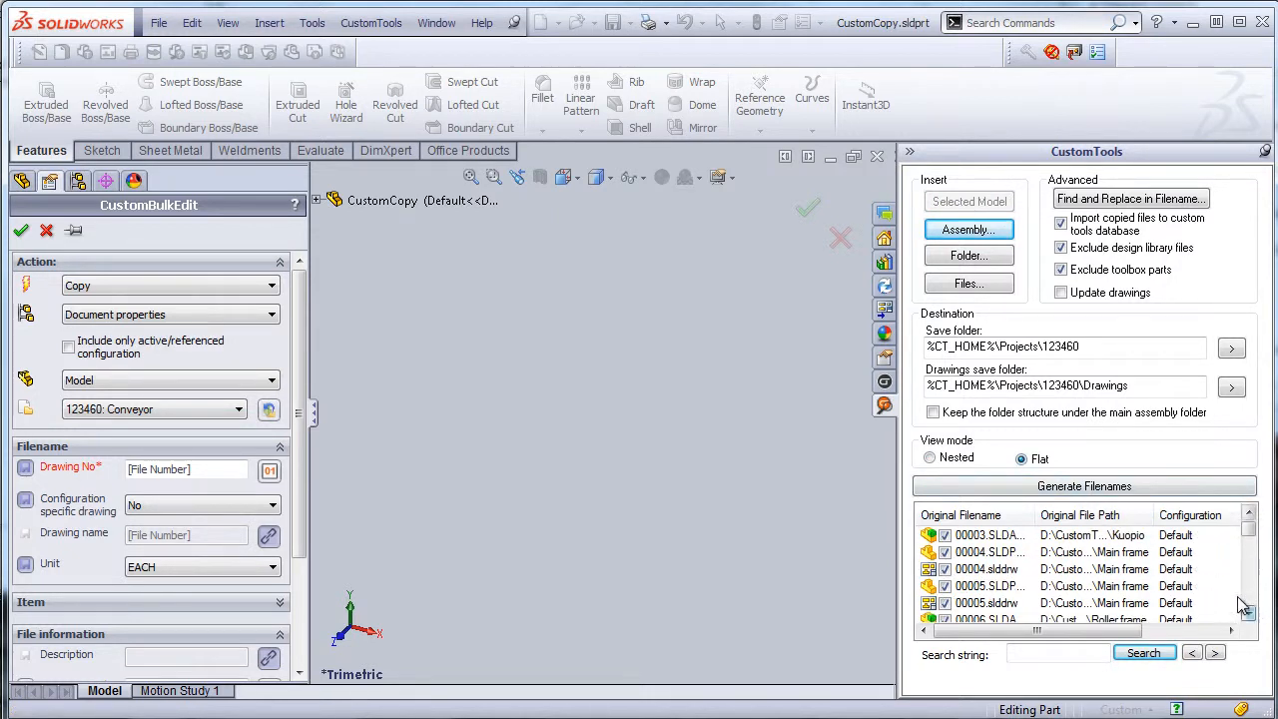
pyautogui.moveTo(1248, 537); pyautogui.dragTo(1266, 631)
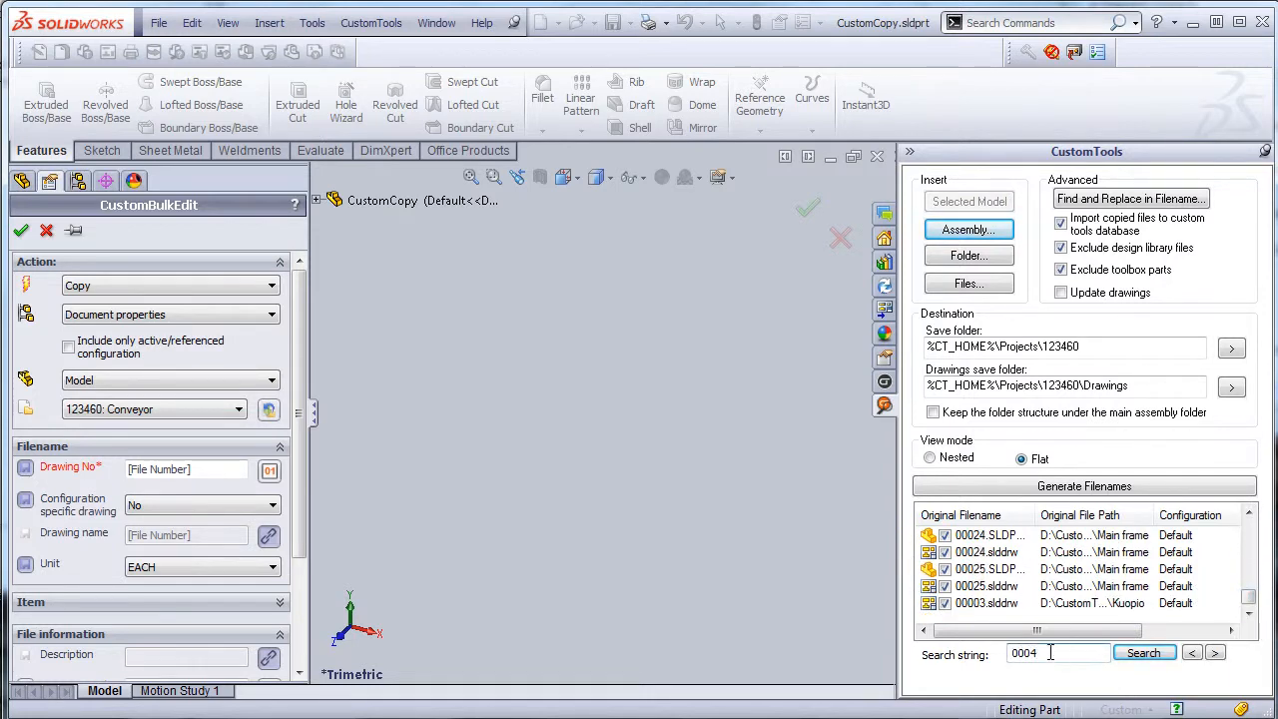
pyautogui.click(1140, 654)
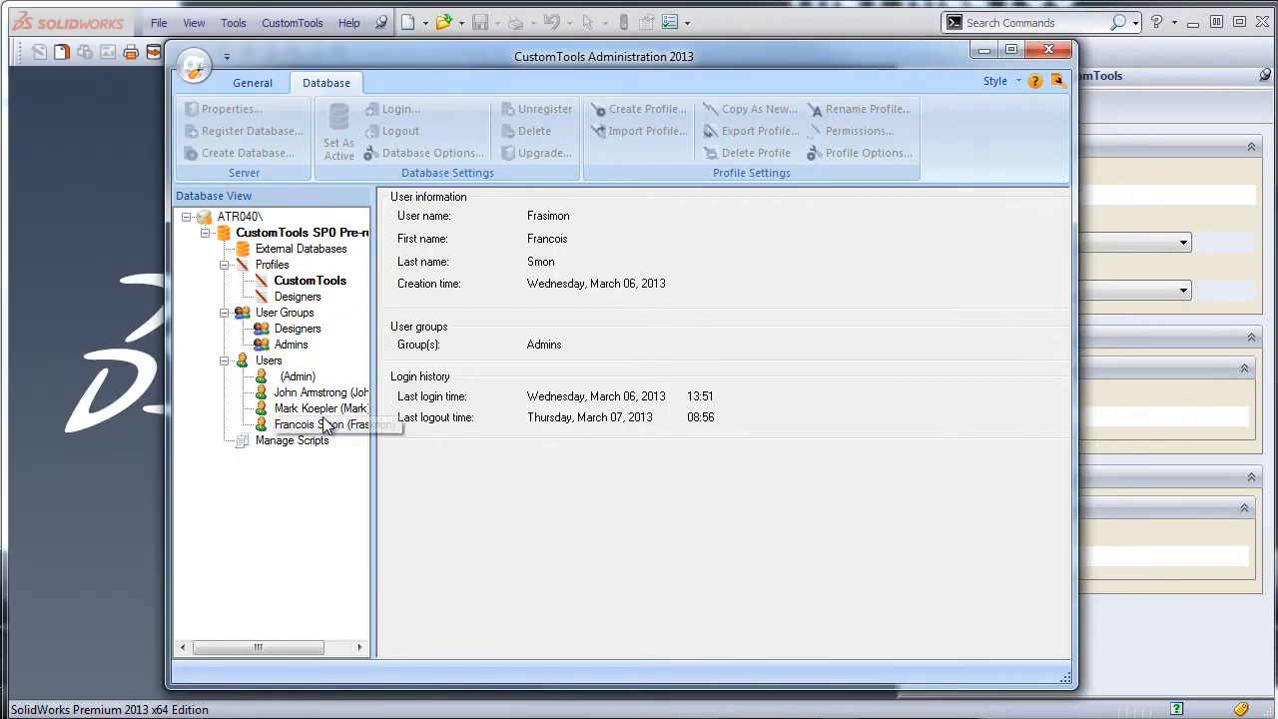
# Step: Check the first named user's initials in CustomTools Administration and open the empty Initials field of another user, accepting both user dialogs
pyautogui.doubleClick(311, 395)
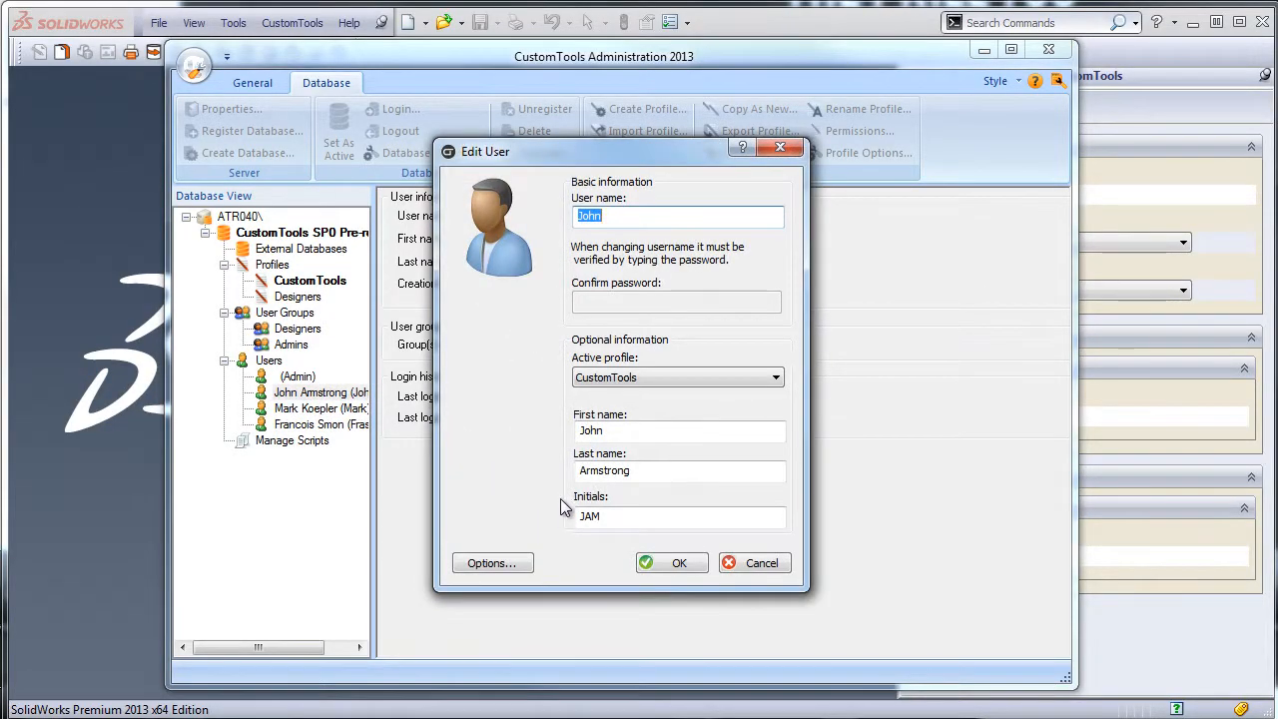
pyautogui.click(659, 565)
pyautogui.doubleClick(312, 409)
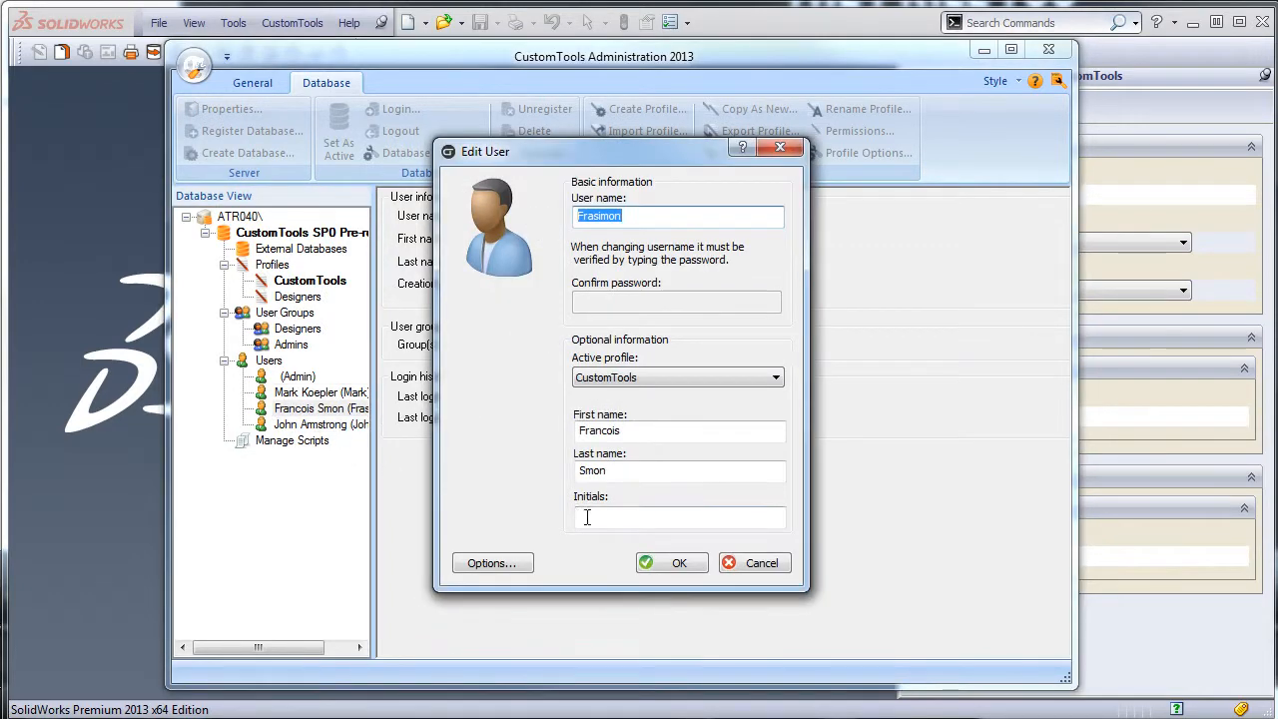
pyautogui.click(592, 517)
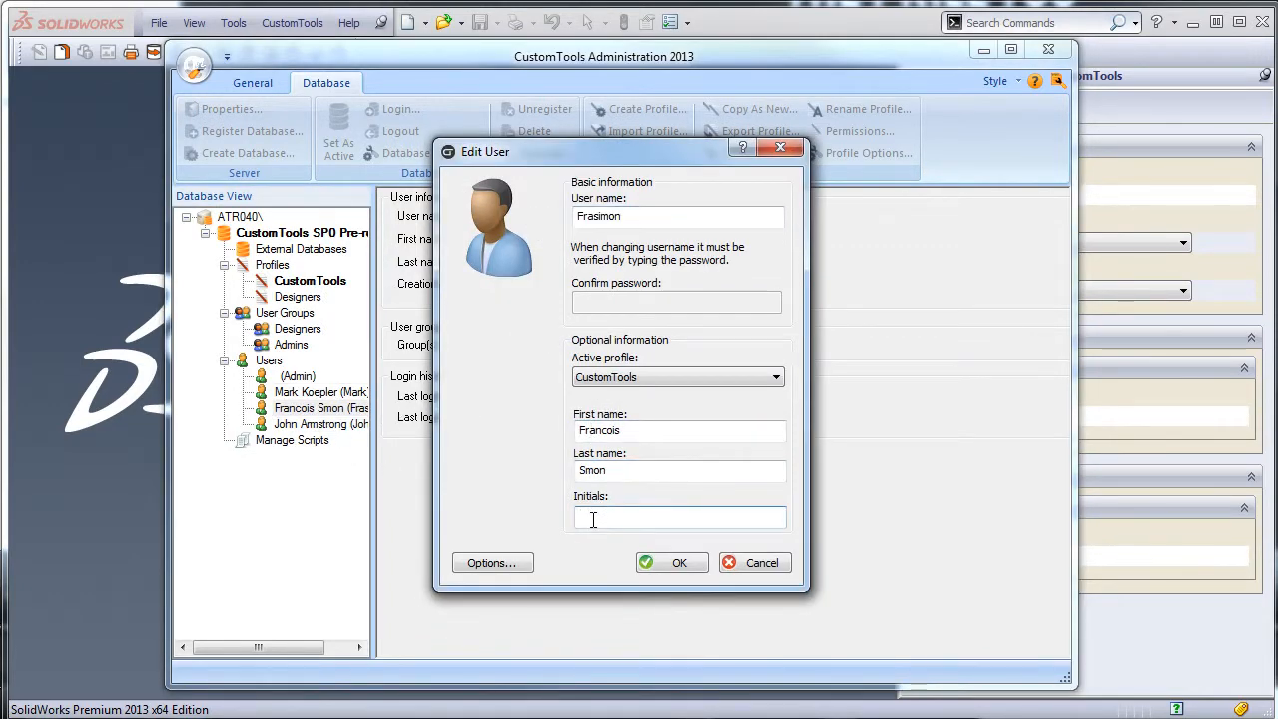
pyautogui.click(648, 565)
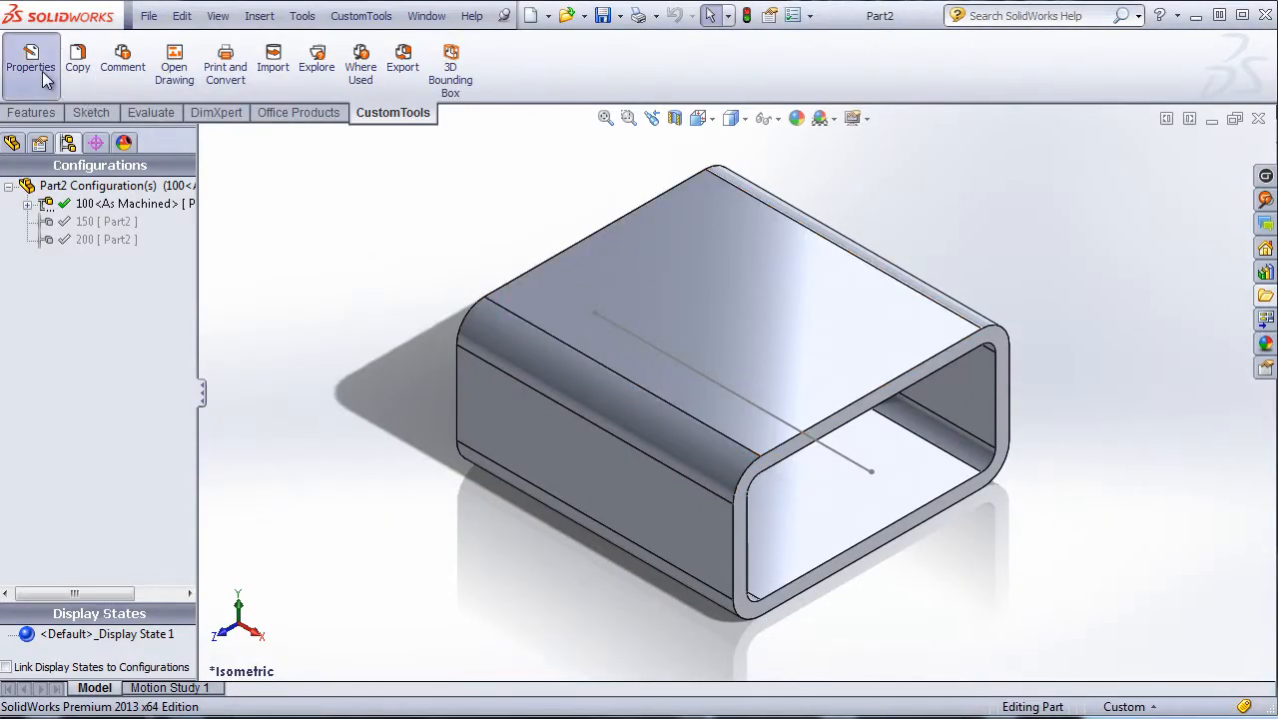
# Step: Open Part2's CustomTools properties and view the initials offered for DrawnBy in the Designer group without choosing one
pyautogui.click(43, 78)
pyautogui.scroll(-5, 300, 439)
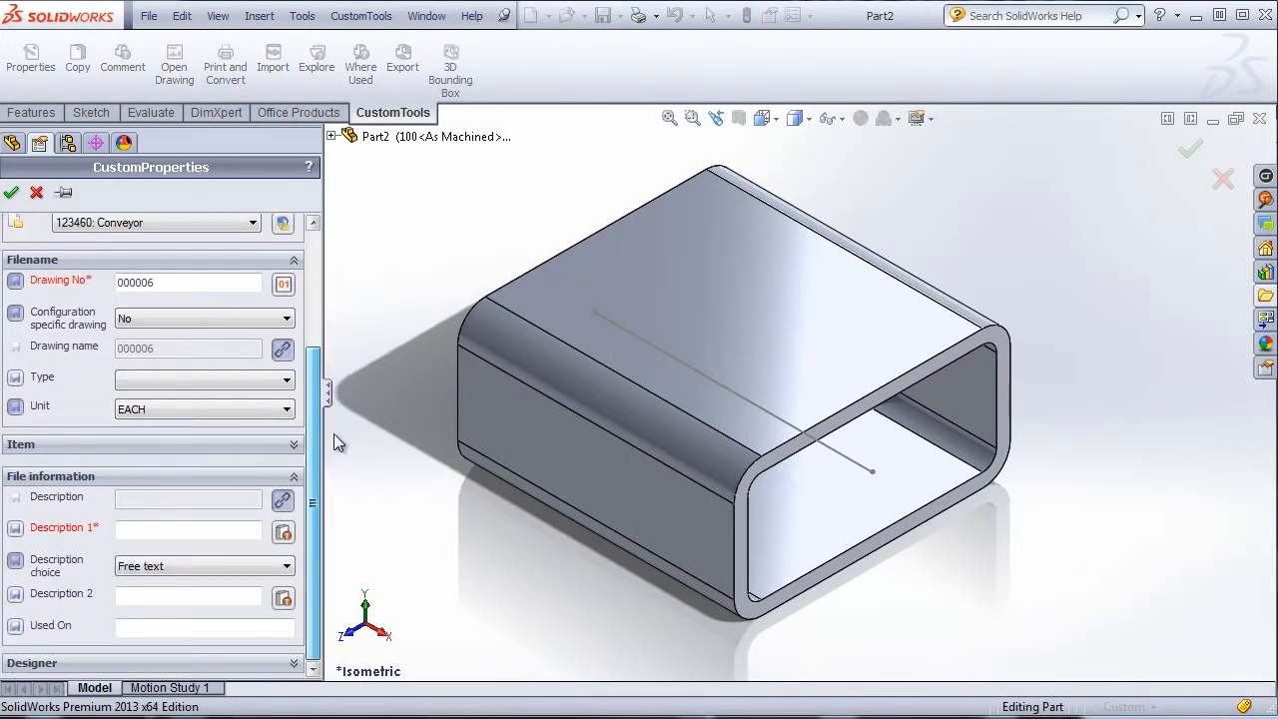
pyautogui.click(294, 664)
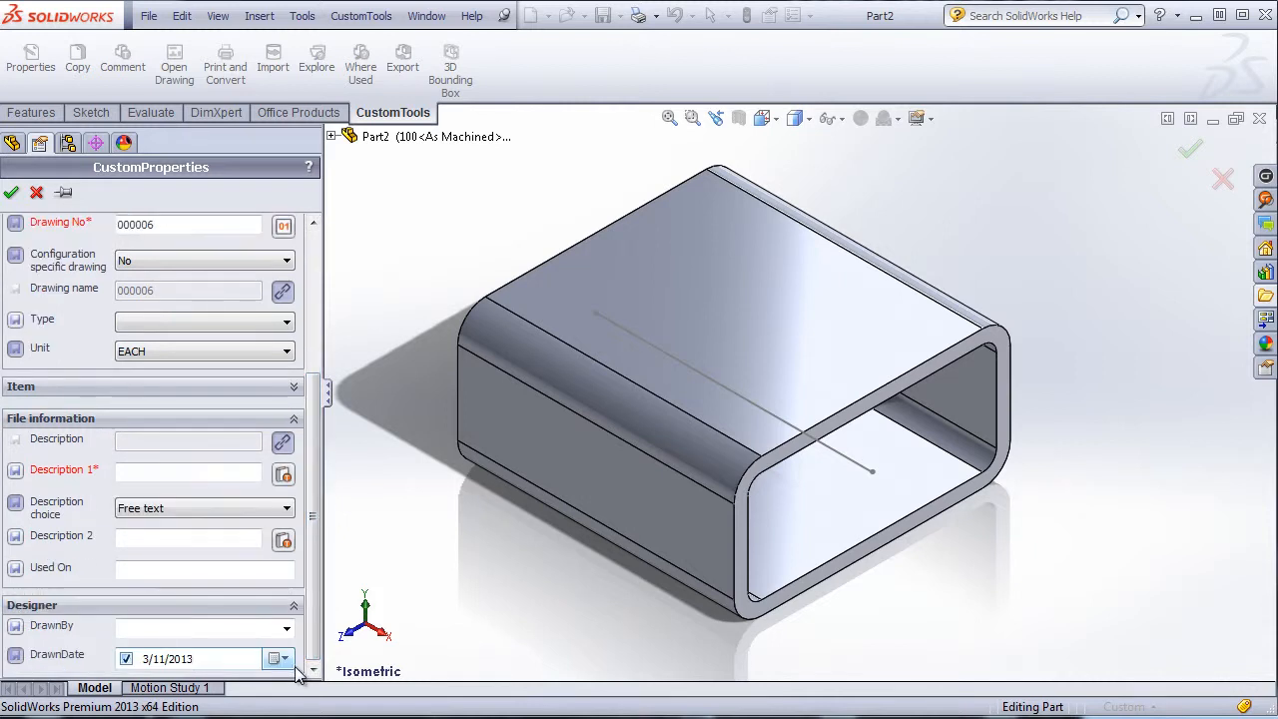
pyautogui.click(286, 627)
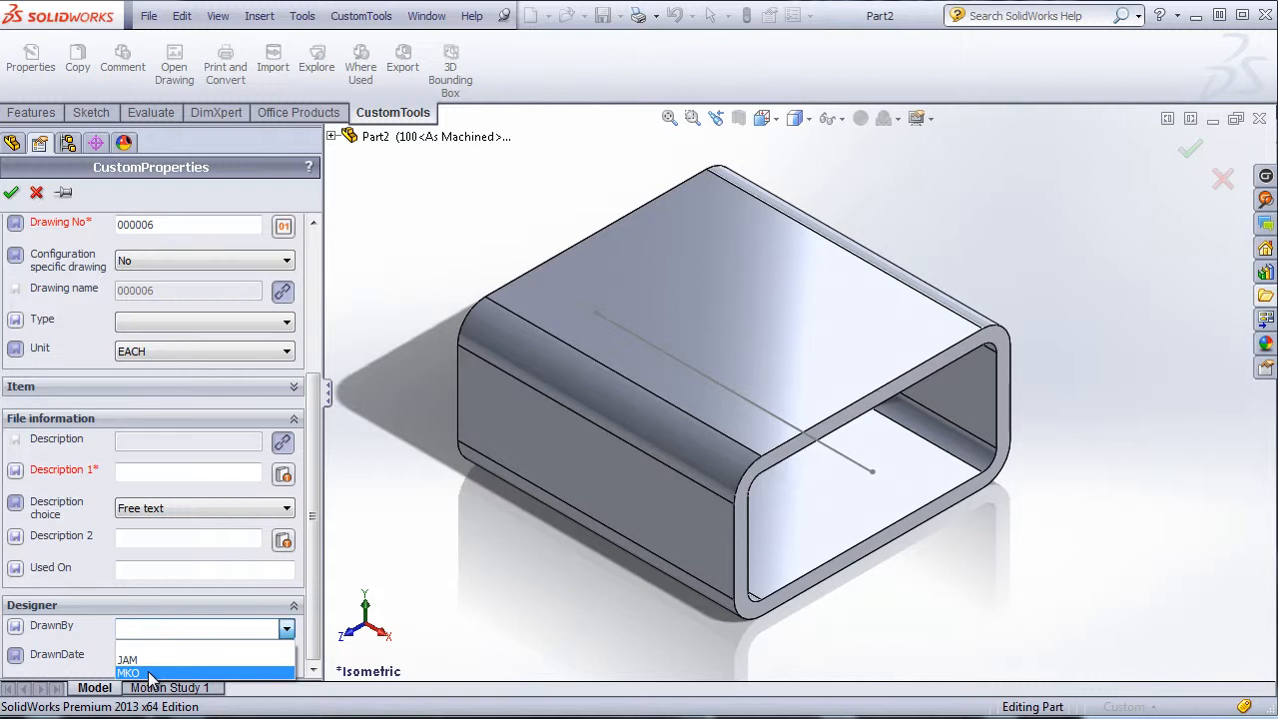
pyautogui.click(489, 652)
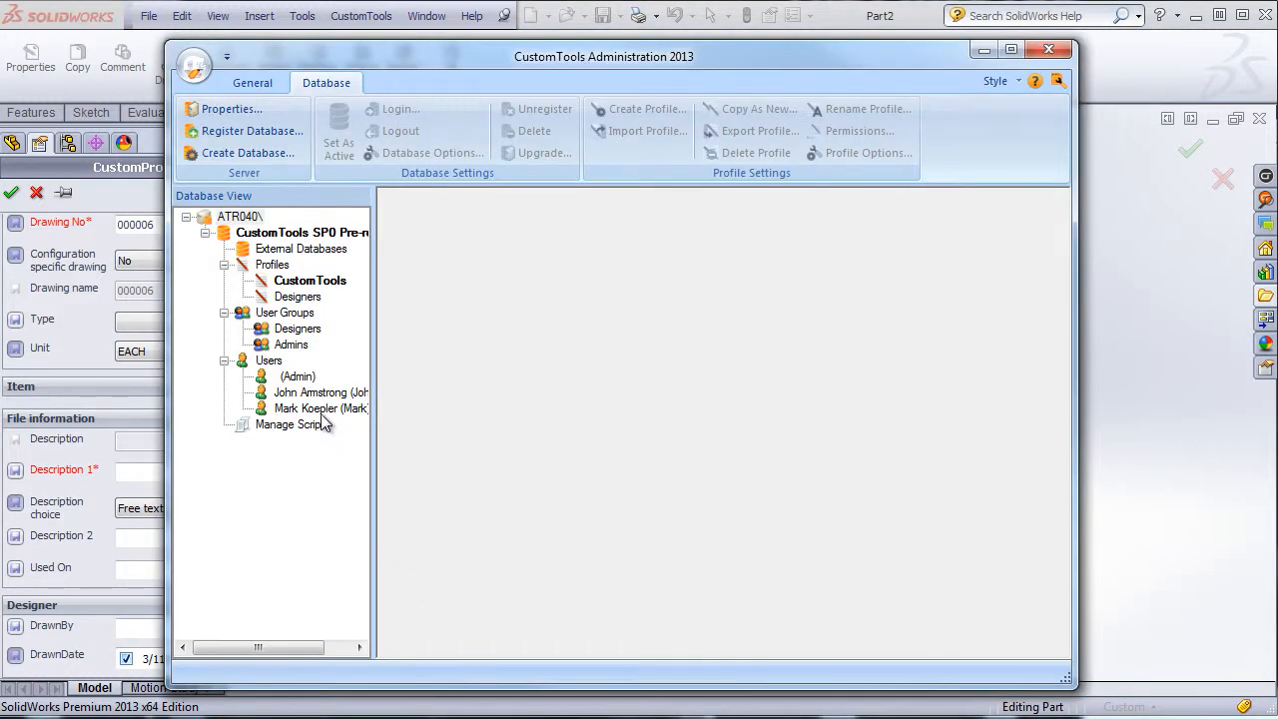
# Step: Check the initials of both named users in CustomTools Administration, close it and cancel the part's property editing
pyautogui.doubleClick(313, 410)
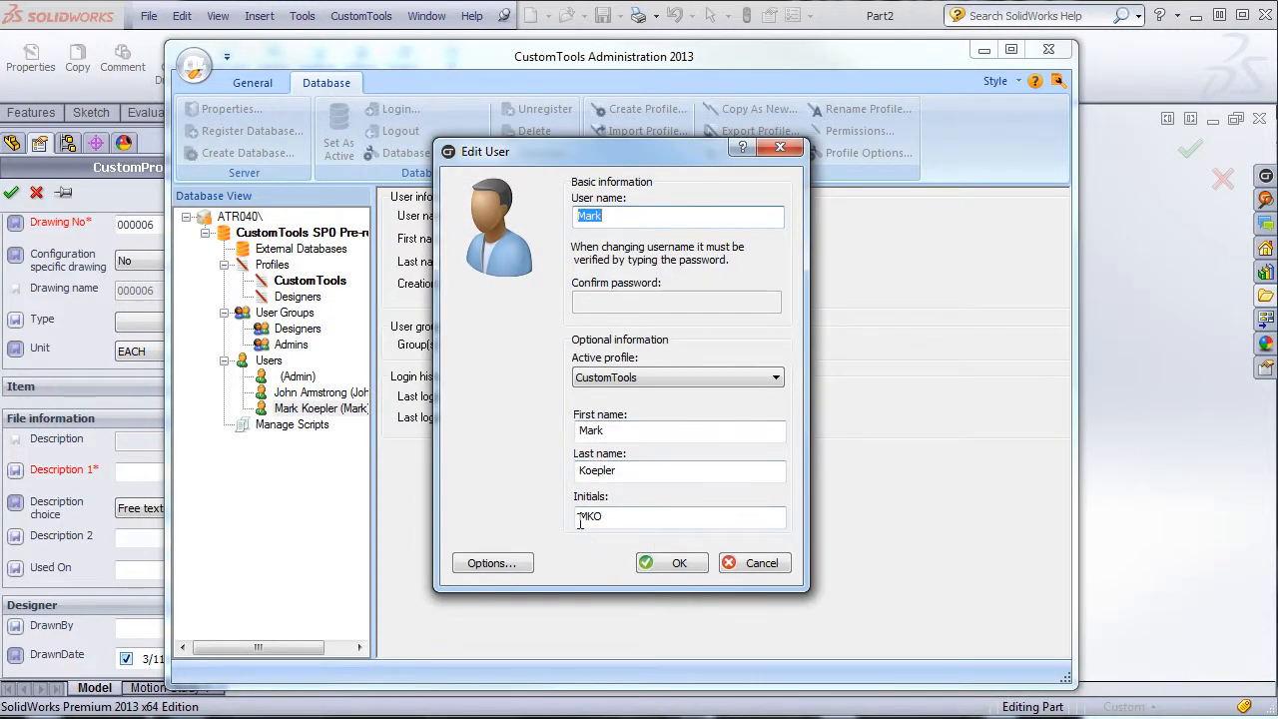
pyautogui.click(675, 563)
pyautogui.doubleClick(300, 393)
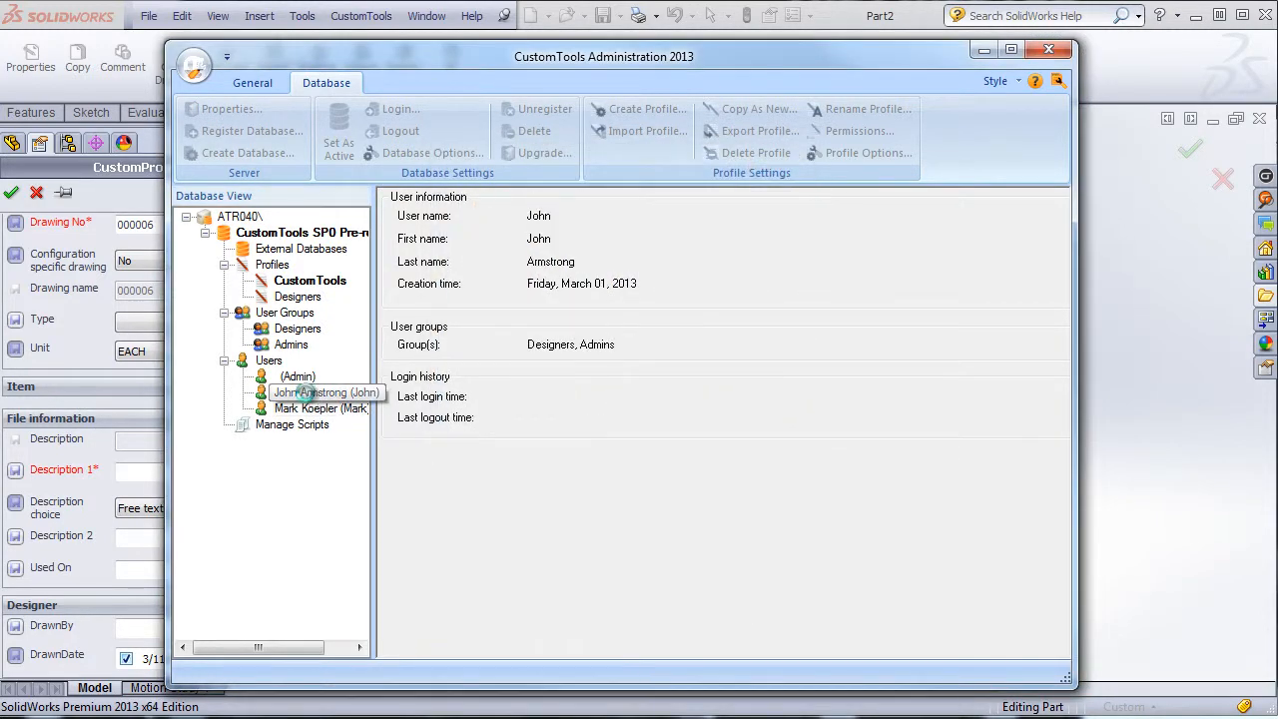
pyautogui.click(735, 562)
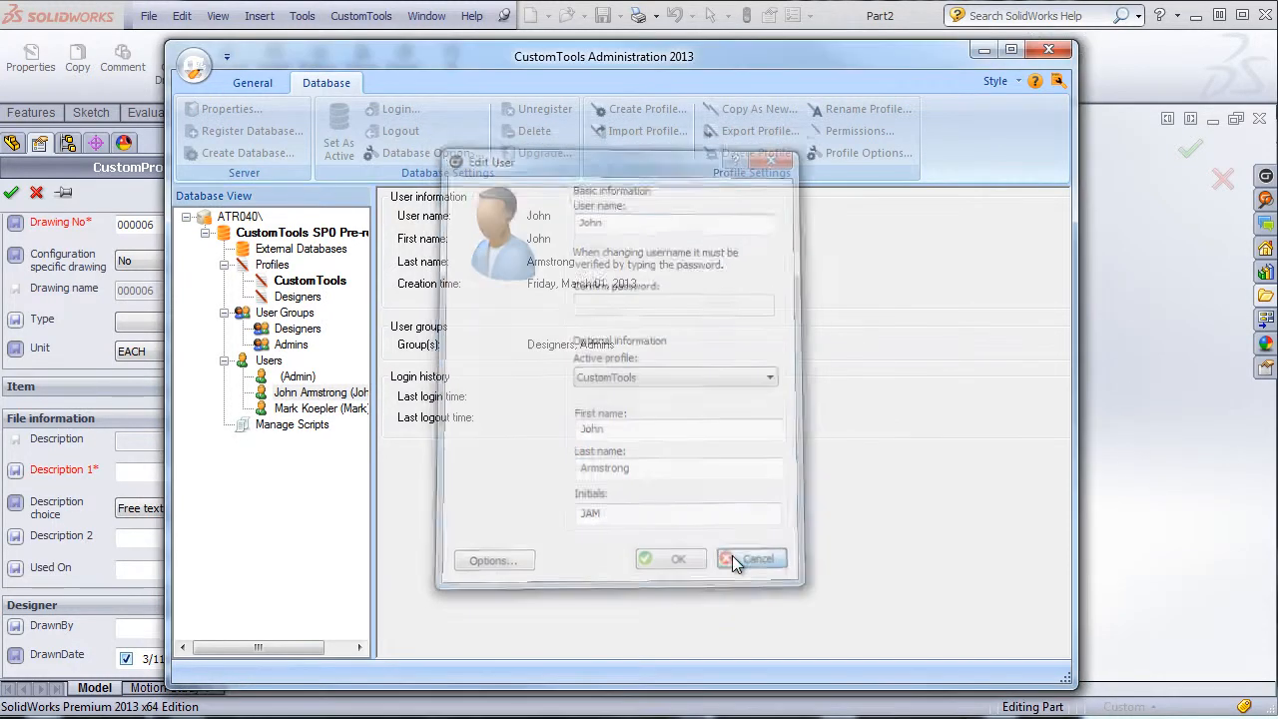
pyautogui.click(1051, 52)
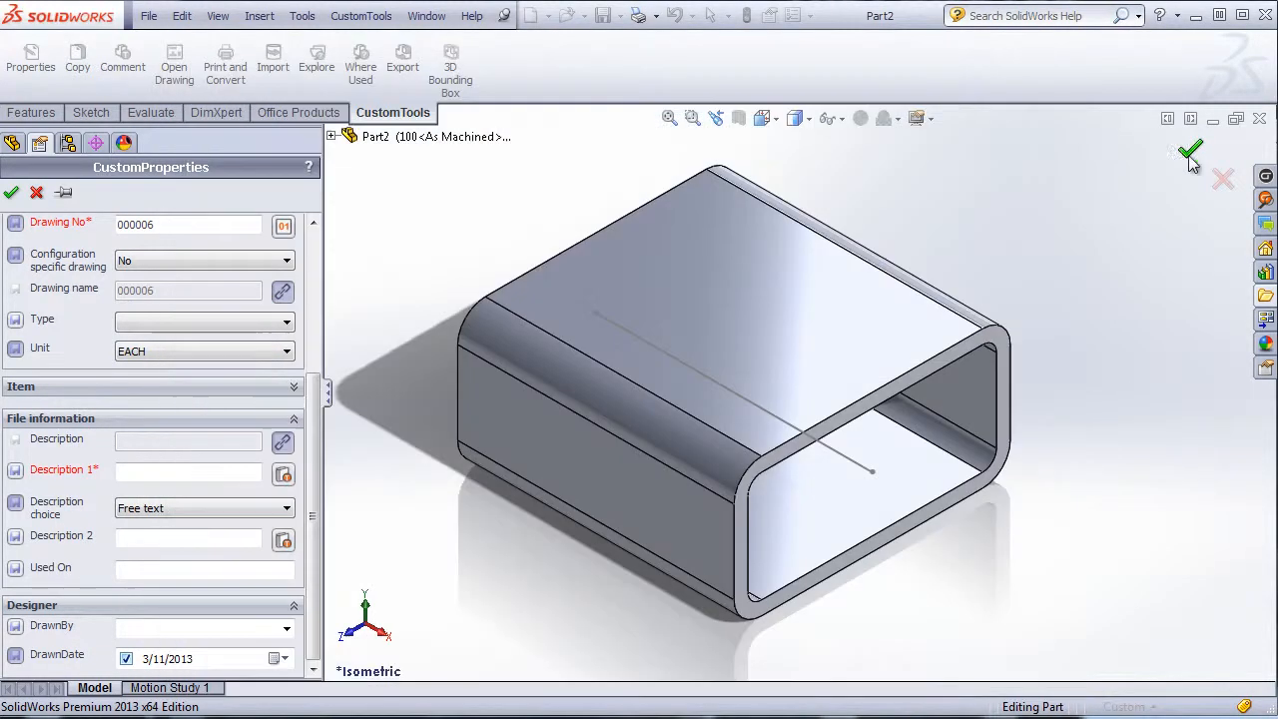
pyautogui.click(1223, 180)
# Step: Open the definition of the CT User Initials lookup list in the CustomTools profile options
pyautogui.click(381, 20)
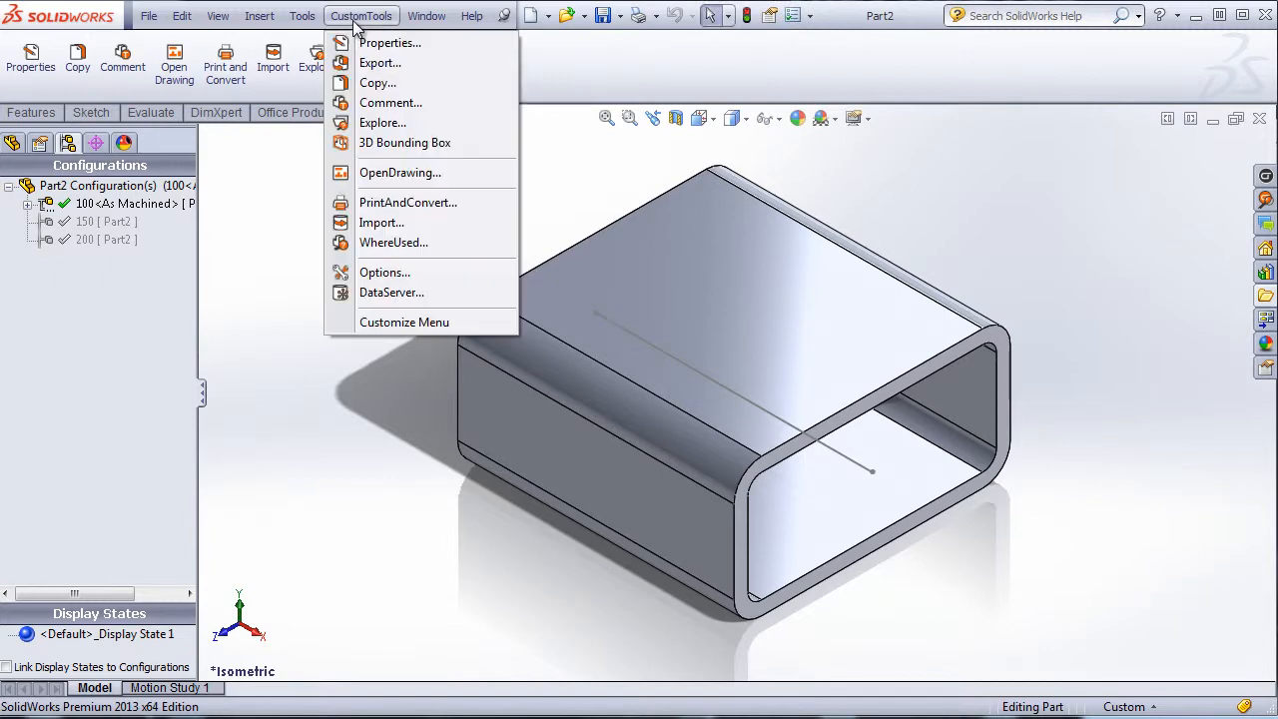
pyautogui.click(395, 271)
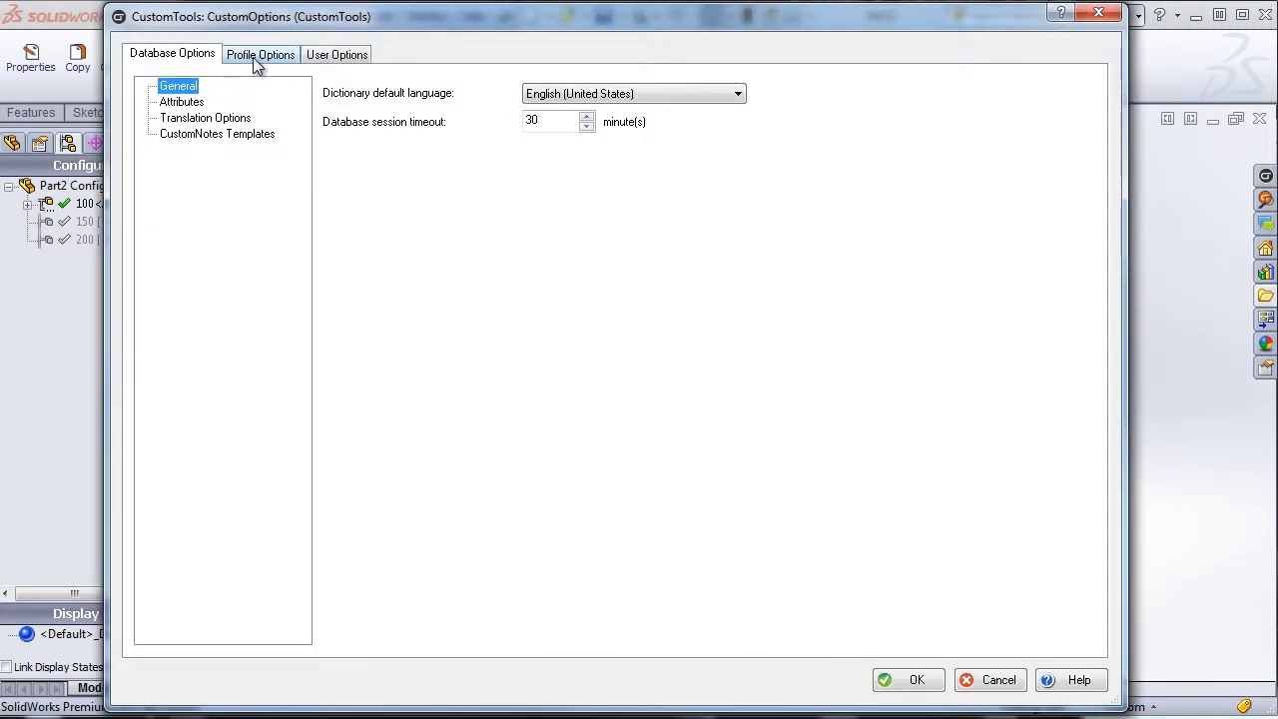
pyautogui.click(258, 56)
pyautogui.click(193, 279)
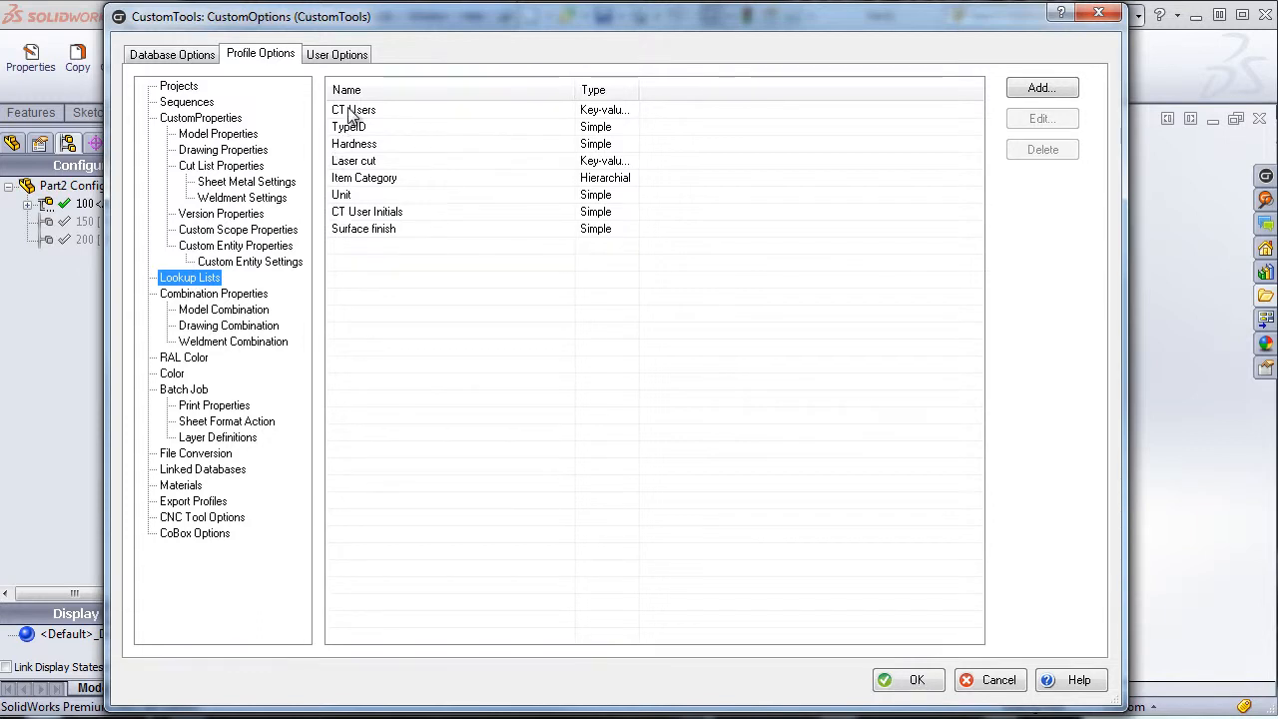
pyautogui.doubleClick(364, 212)
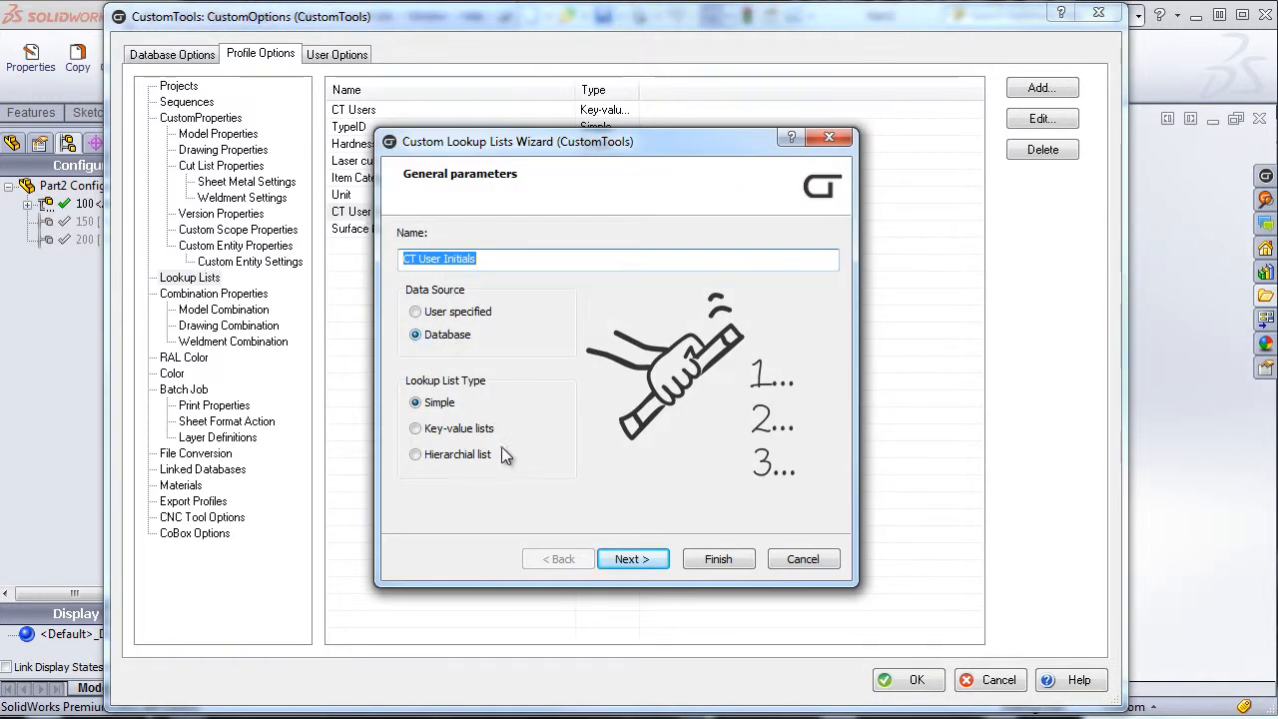
# Step: Test the SQL query that retrieves the CT User Initials values and close the lookup list wizard without saving
pyautogui.click(647, 566)
pyautogui.click(460, 321)
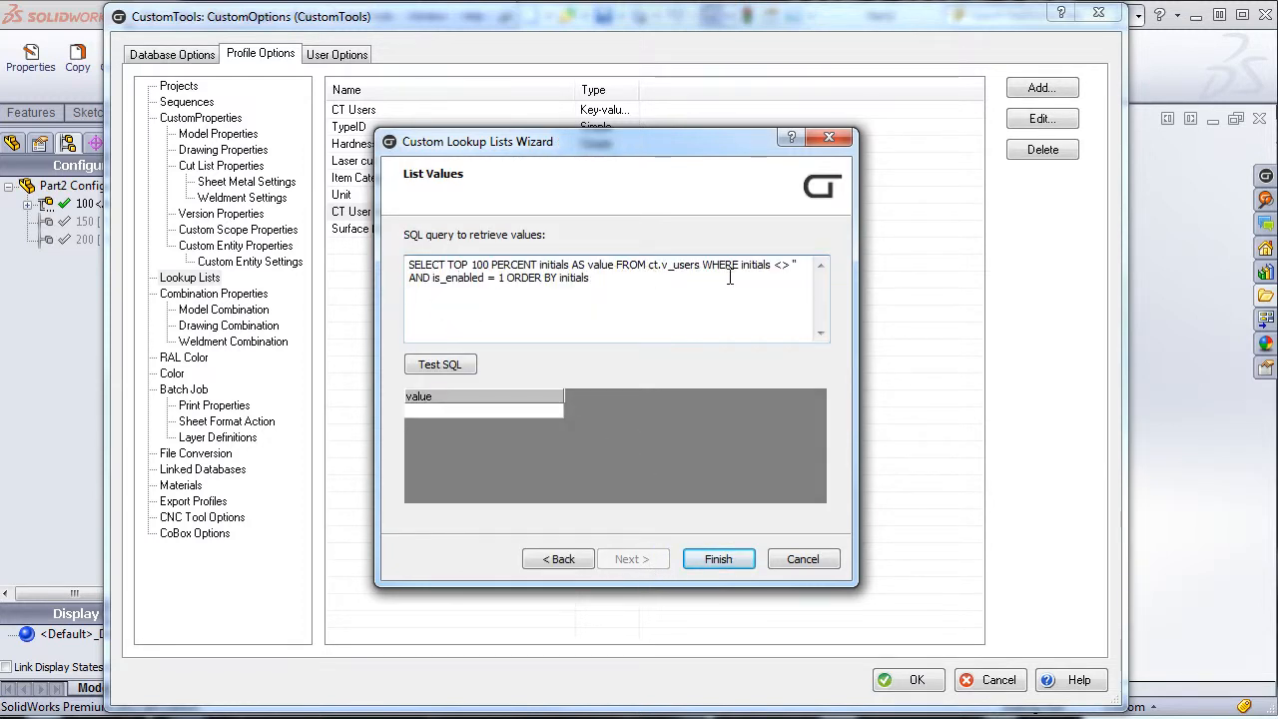
pyautogui.click(427, 366)
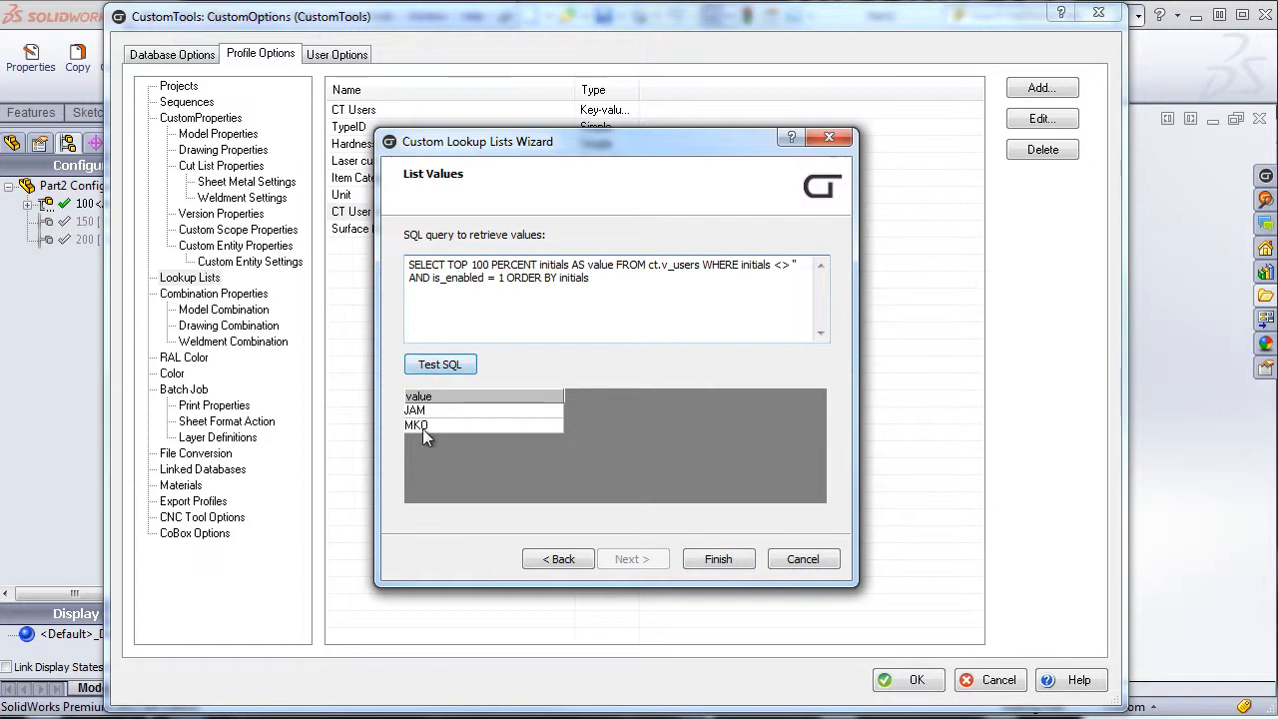
pyautogui.click(803, 559)
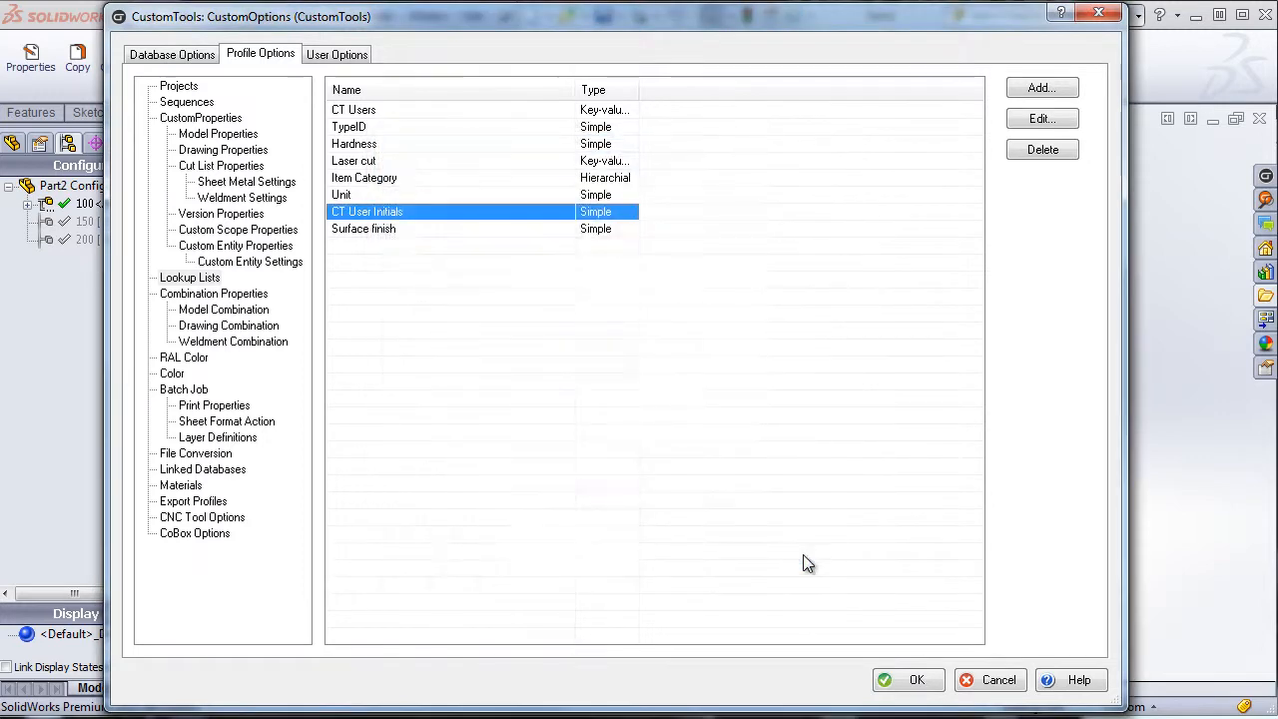
# Step: Start a new model property in the Filename group with attribute name and label User initials and type Editbox
pyautogui.click(210, 134)
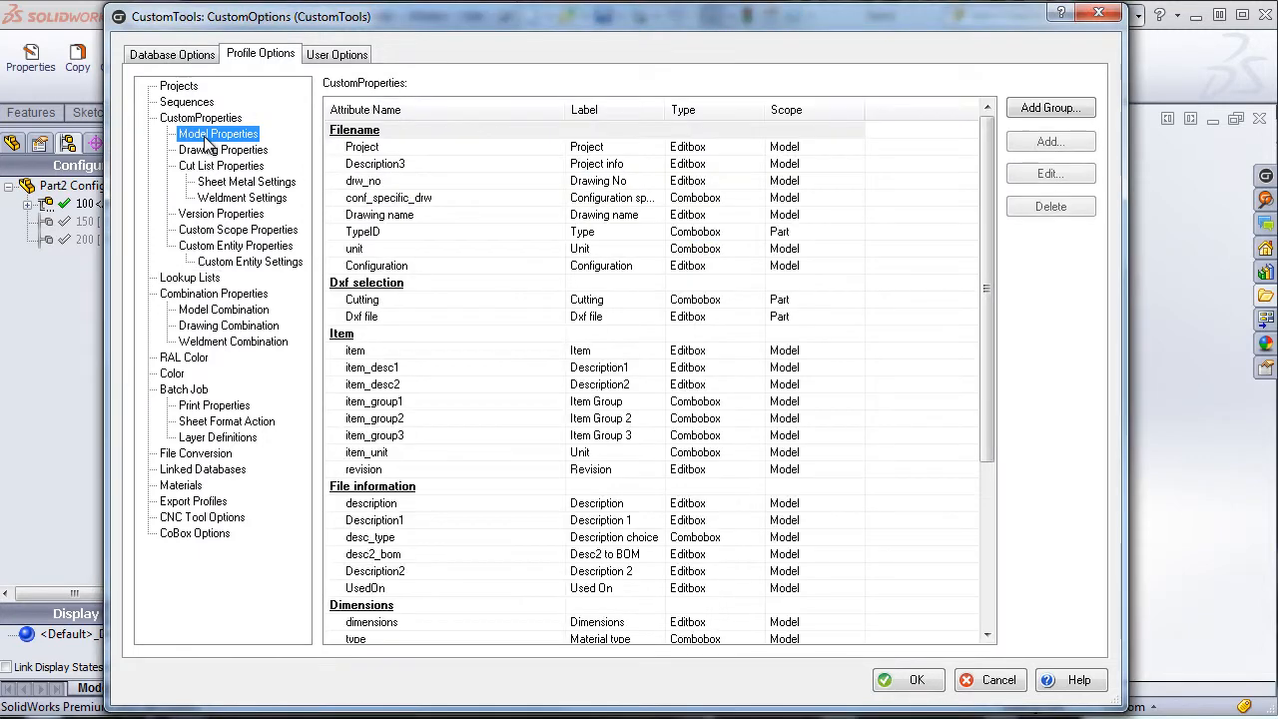
pyautogui.click(346, 148)
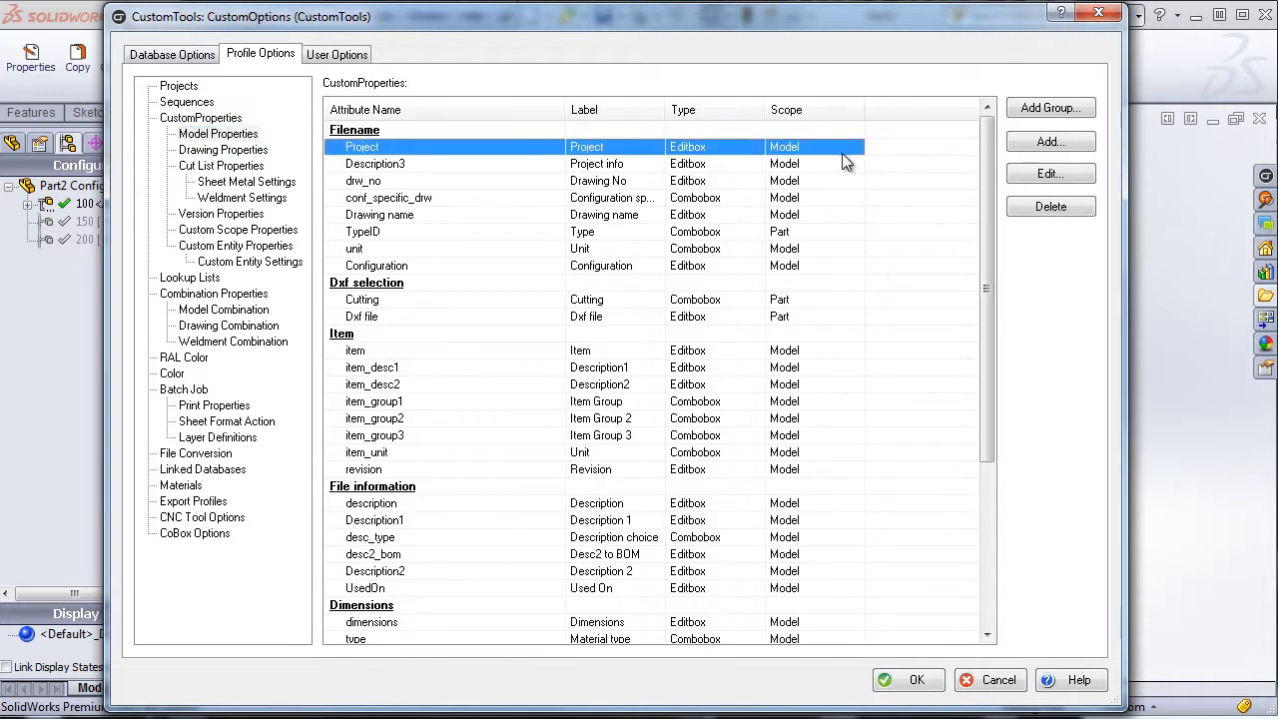
pyautogui.click(1043, 143)
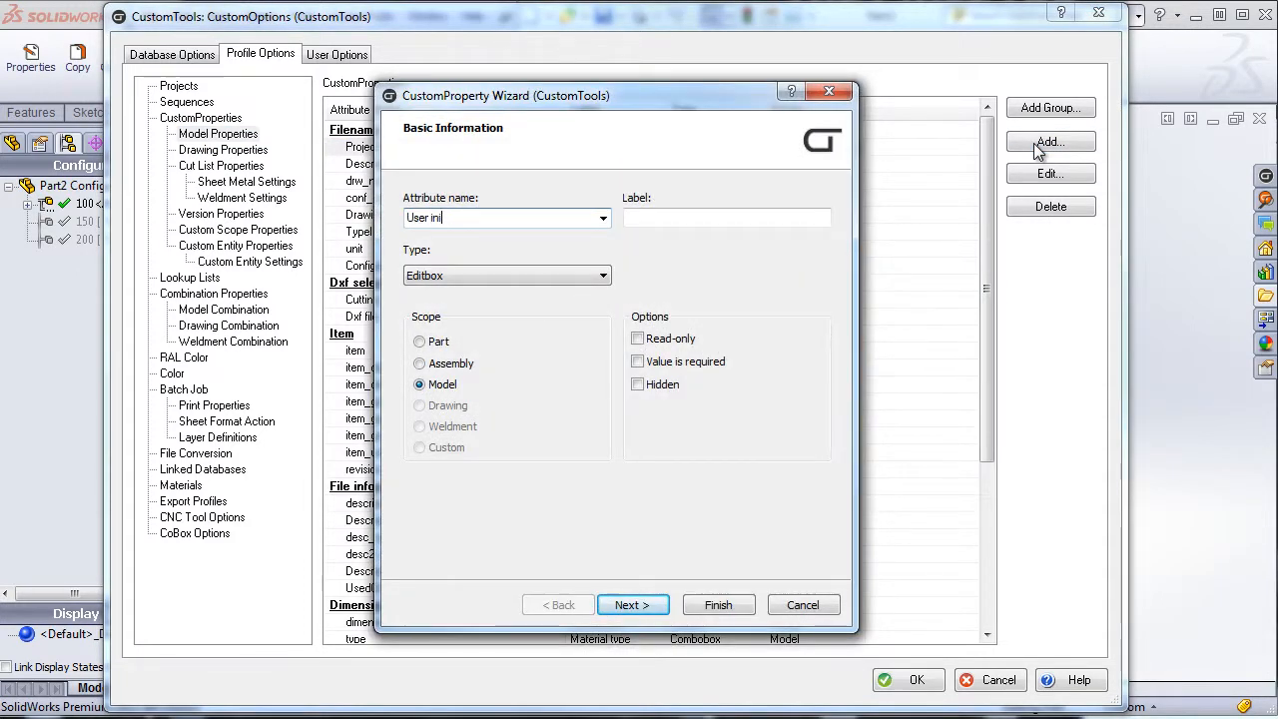
pyautogui.press('BackSpace')
pyautogui.press('BackSpace')
pyautogui.hotkey('ctrl', 'a')
pyautogui.hotkey('ctrl', 'c')
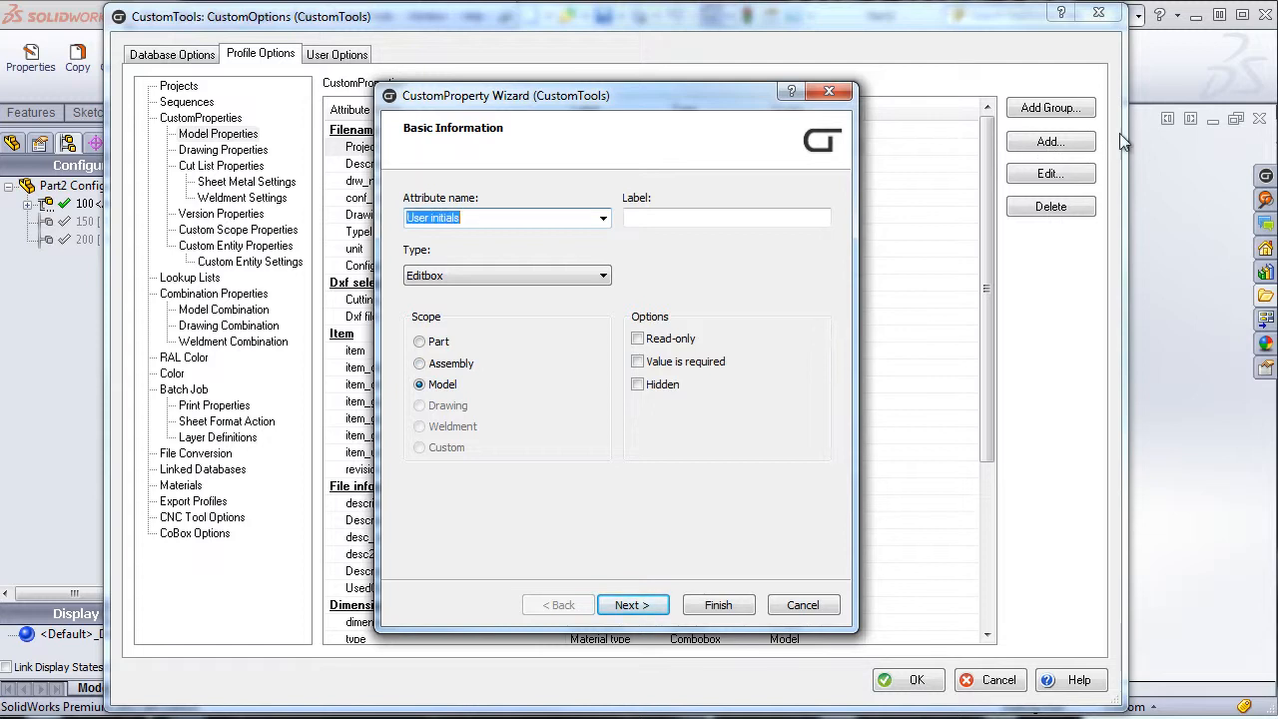
pyautogui.click(740, 222)
pyautogui.hotkey('ctrl', 'v')
pyautogui.click(565, 277)
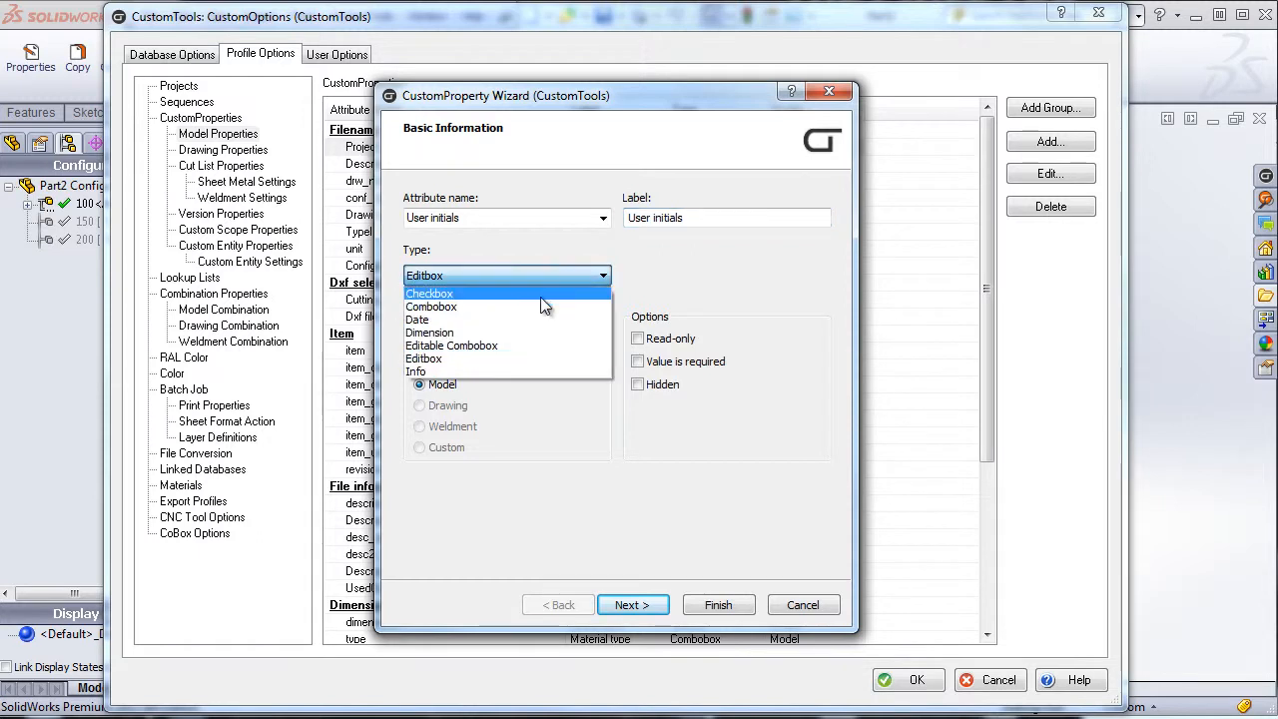
pyautogui.click(448, 356)
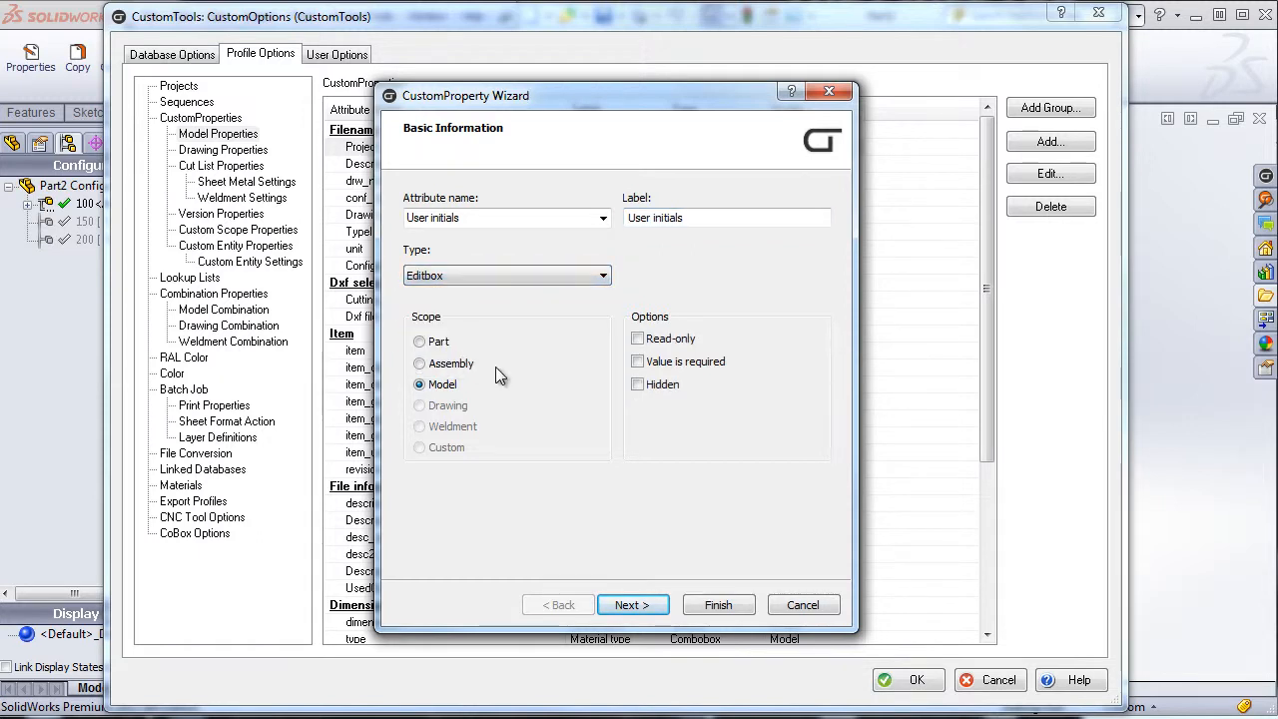
# Step: Assign GetUserInitials as the new property's before function, finish the property and save the CustomTools options
pyautogui.click(623, 607)
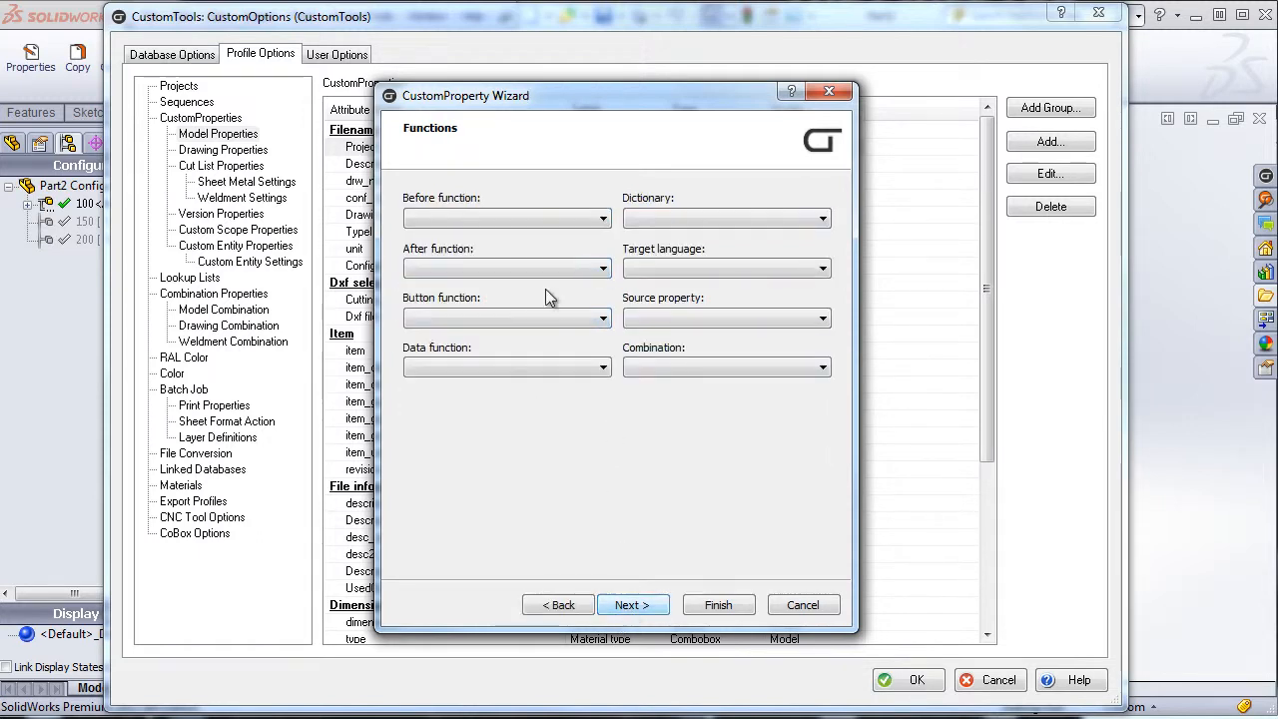
pyautogui.click(489, 216)
pyautogui.click(489, 216)
pyautogui.click(489, 216)
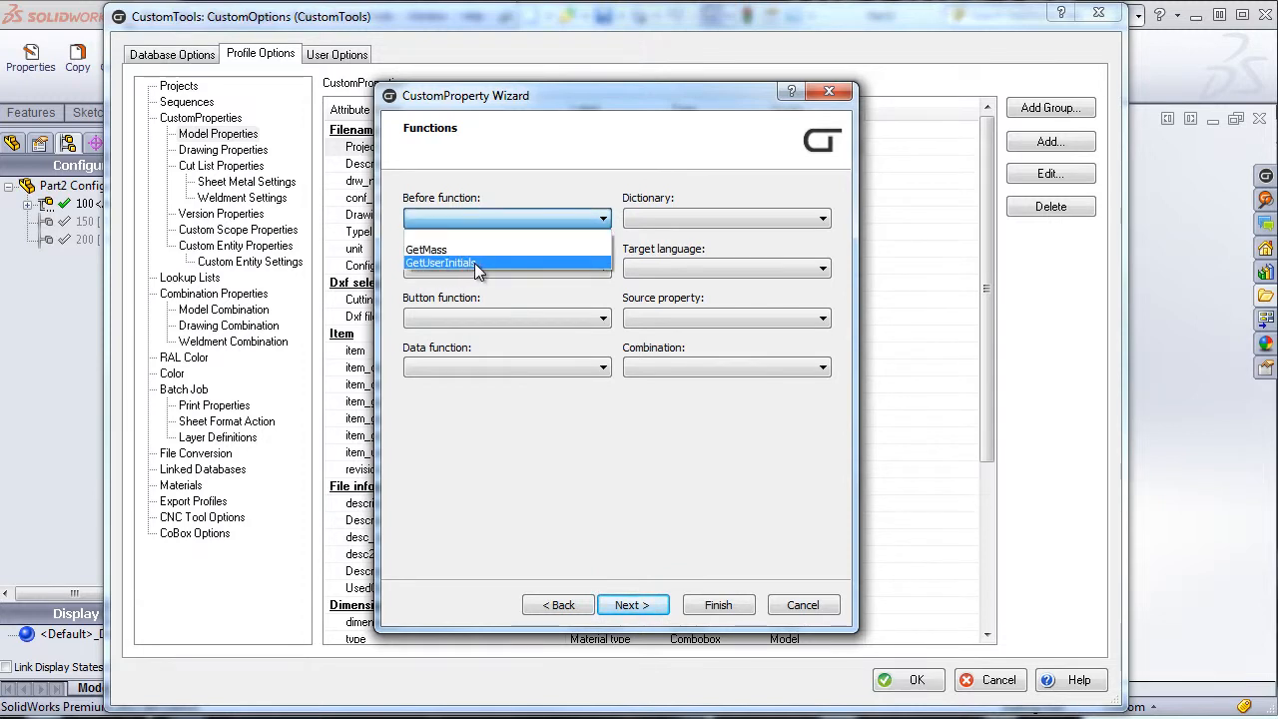
pyautogui.click(474, 263)
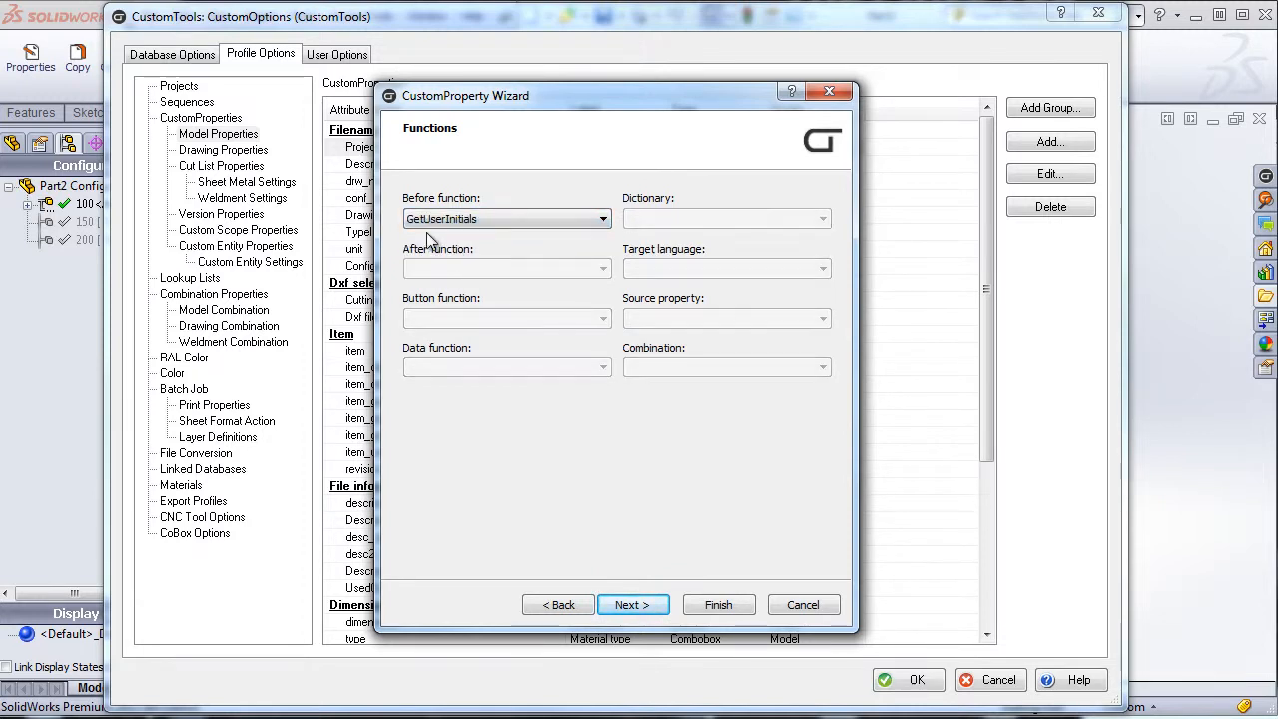
pyautogui.click(715, 605)
pyautogui.click(907, 680)
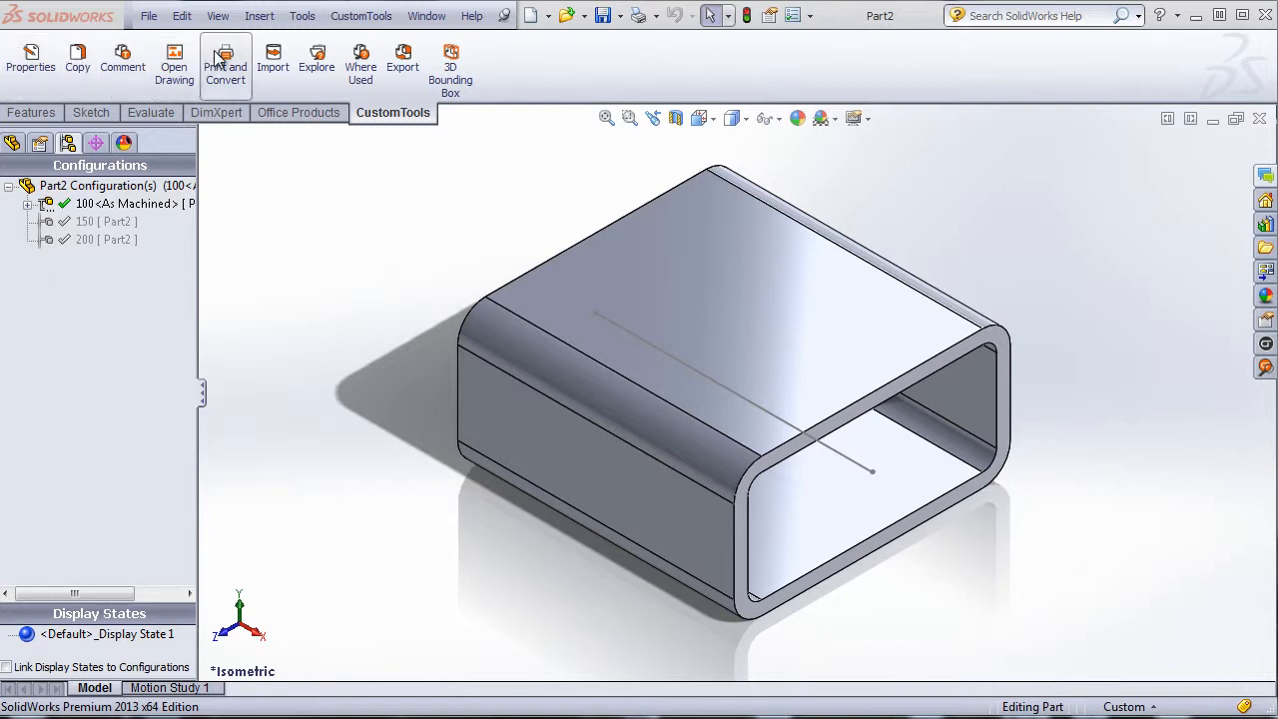
# Step: Open Part2's CustomTools properties, look over the User initials field and the other groups, and cancel the editing
pyautogui.click(30, 58)
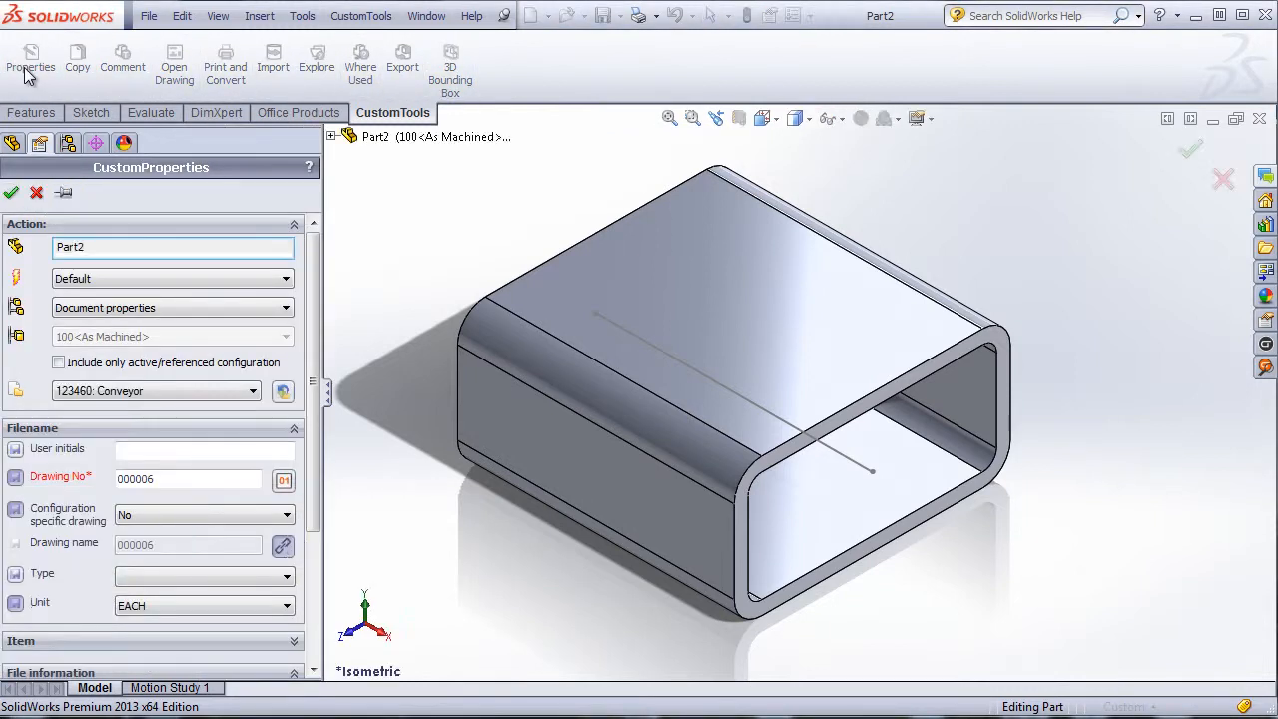
pyautogui.scroll(-3, 299, 280)
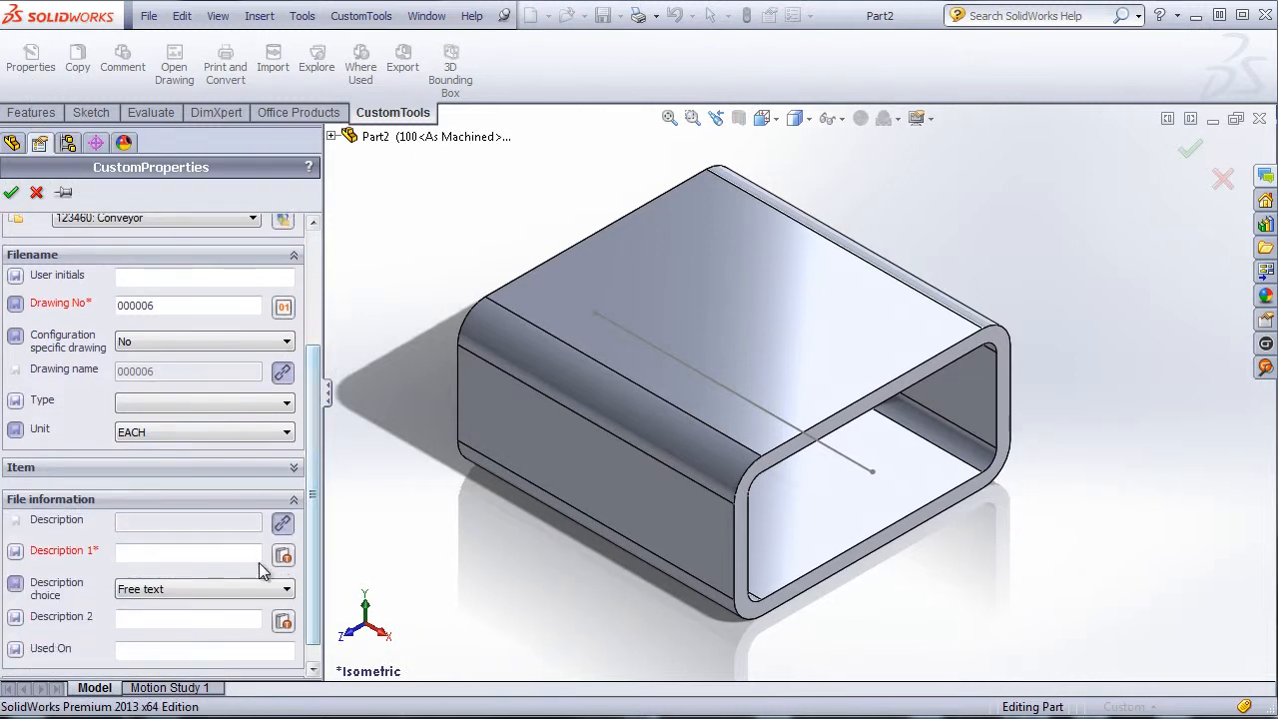
pyautogui.click(36, 191)
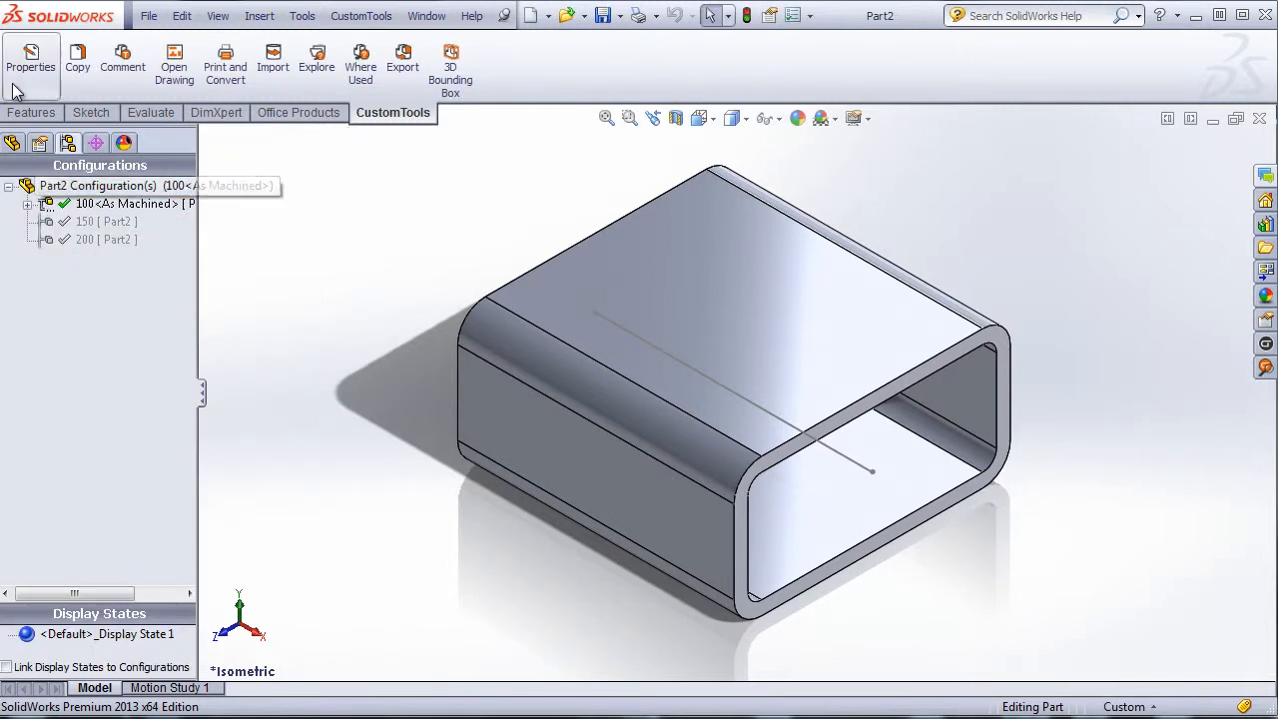